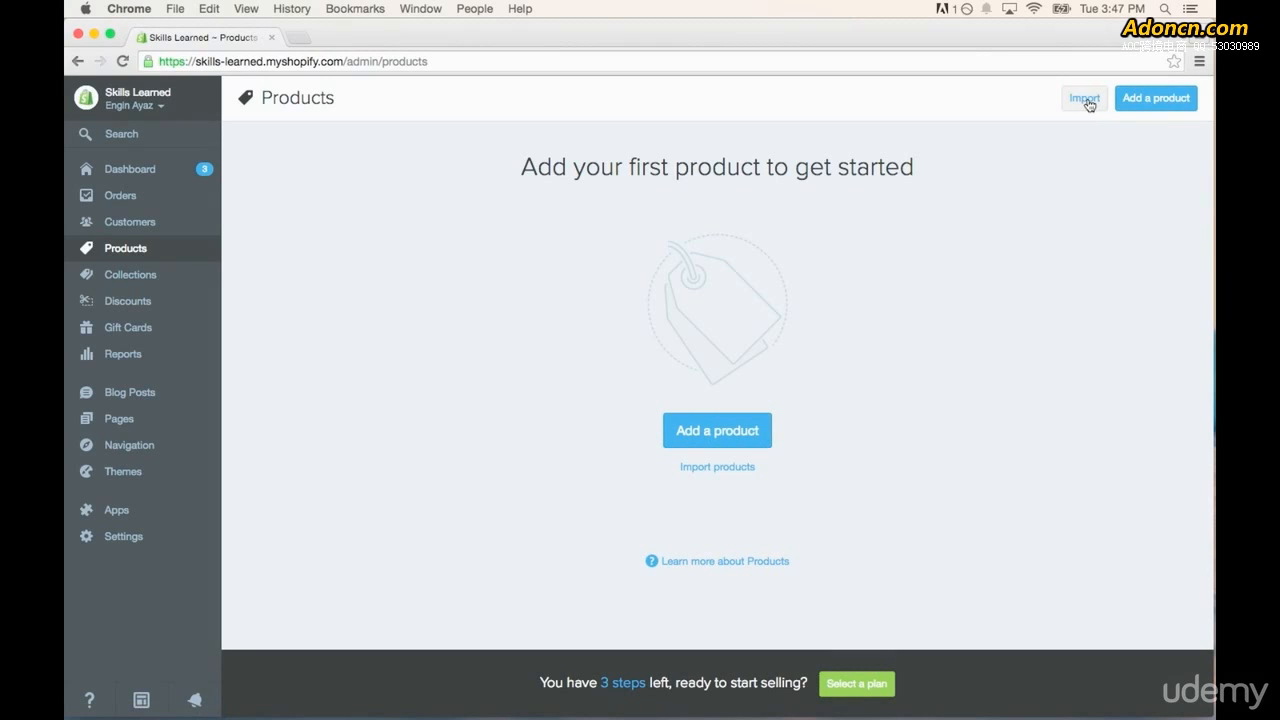
# - Start a new product and title it "You Know Nothing Jon Snow - White Mens Crew Neck Tee Shirt"
pyautogui.click(720, 434)
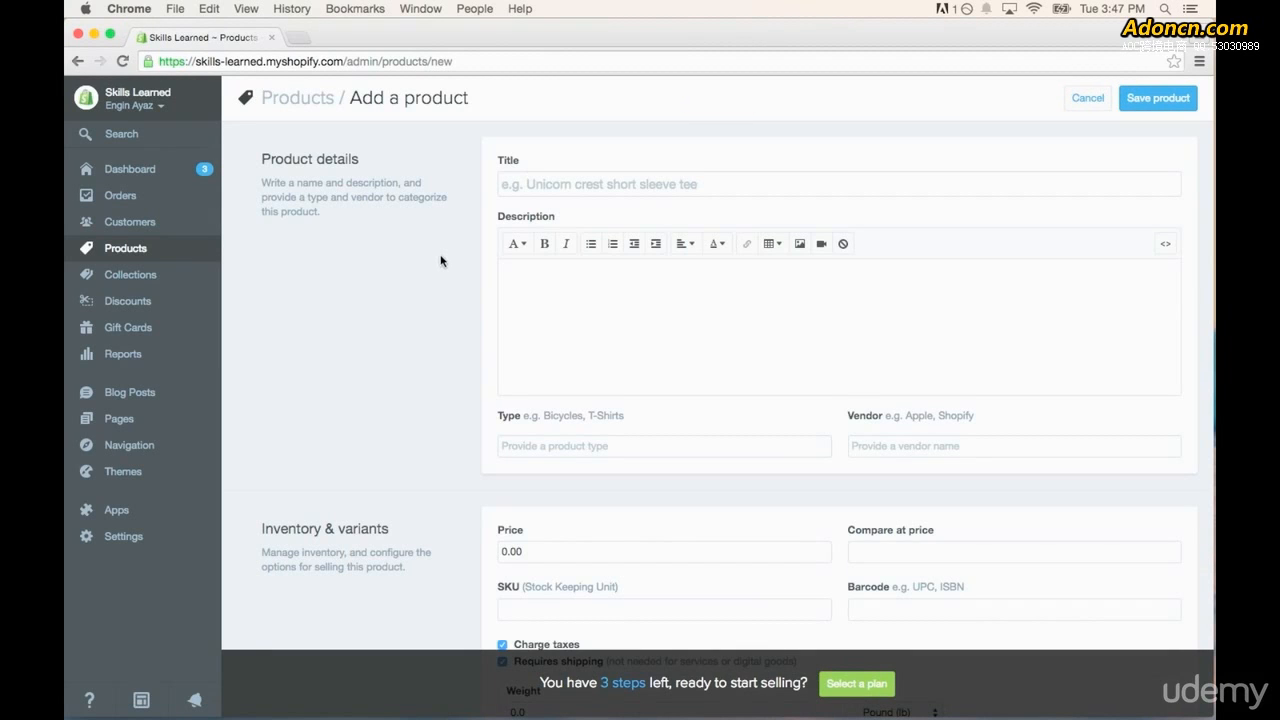
pyautogui.scroll(-12, 440, 262)
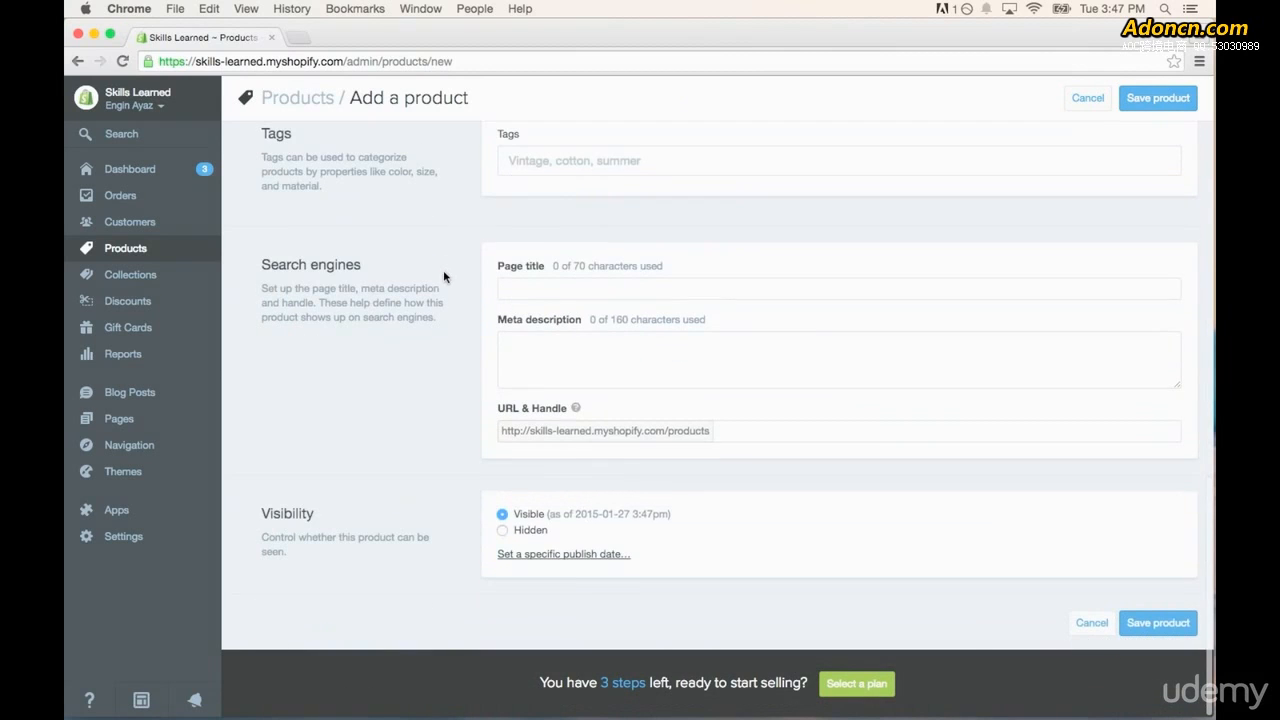
pyautogui.scroll(10, 450, 350)
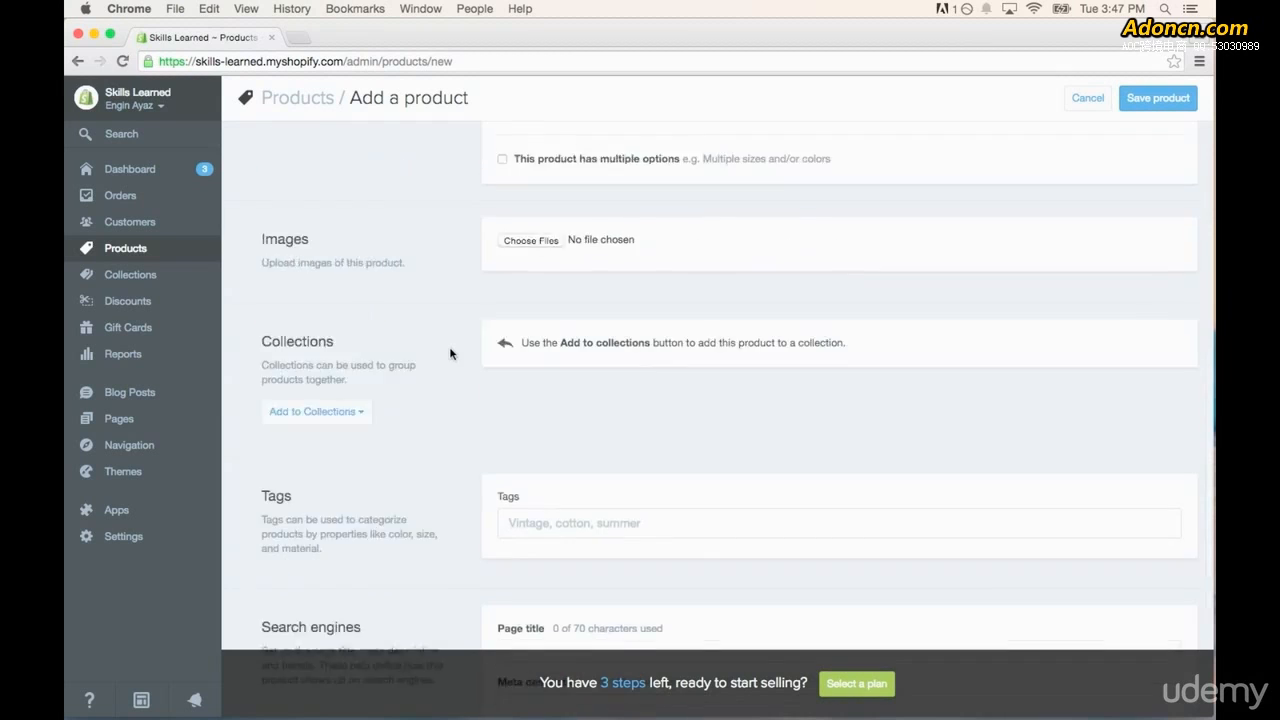
pyautogui.scroll(3, 450, 353)
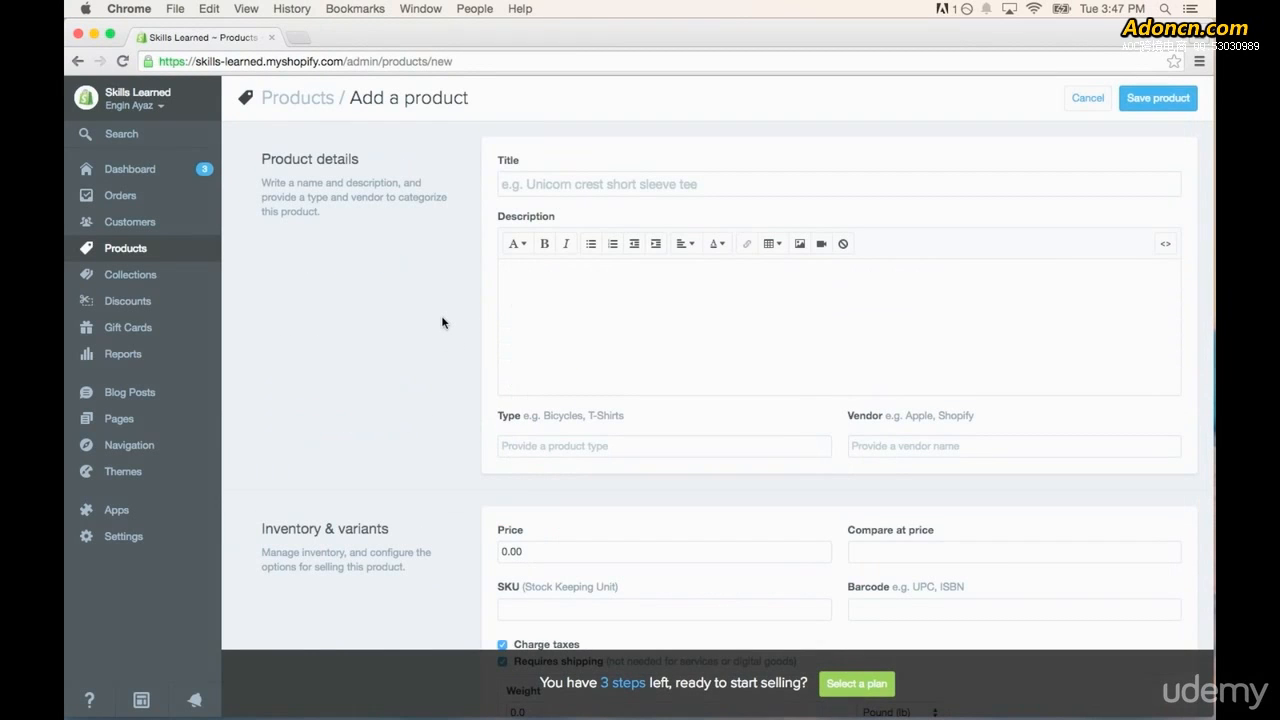
pyautogui.click(567, 184)
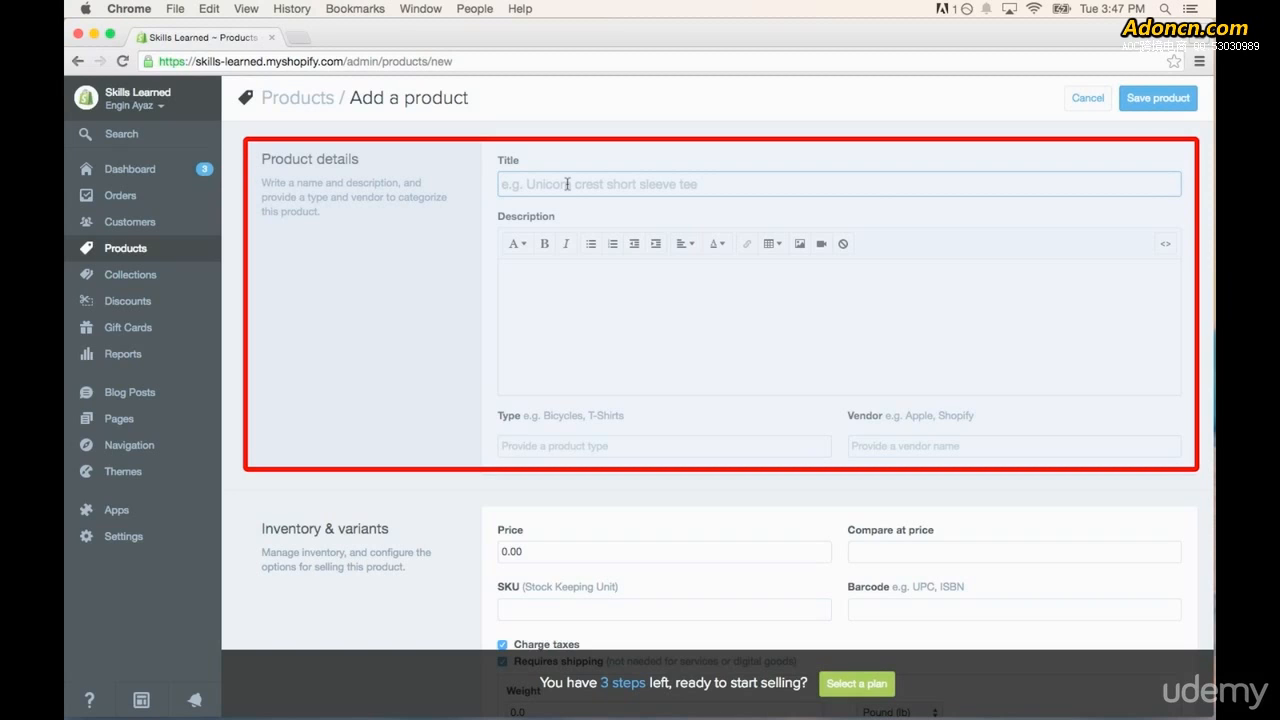
pyautogui.write('You Know Nothing Jon Snow - White Mens Crew Neck Tee Shirt')
# - Enter the product description "This white, 100% cotton men's tshirt is perfect for the person who loves the Game of Thrones."
pyautogui.click(655, 319)
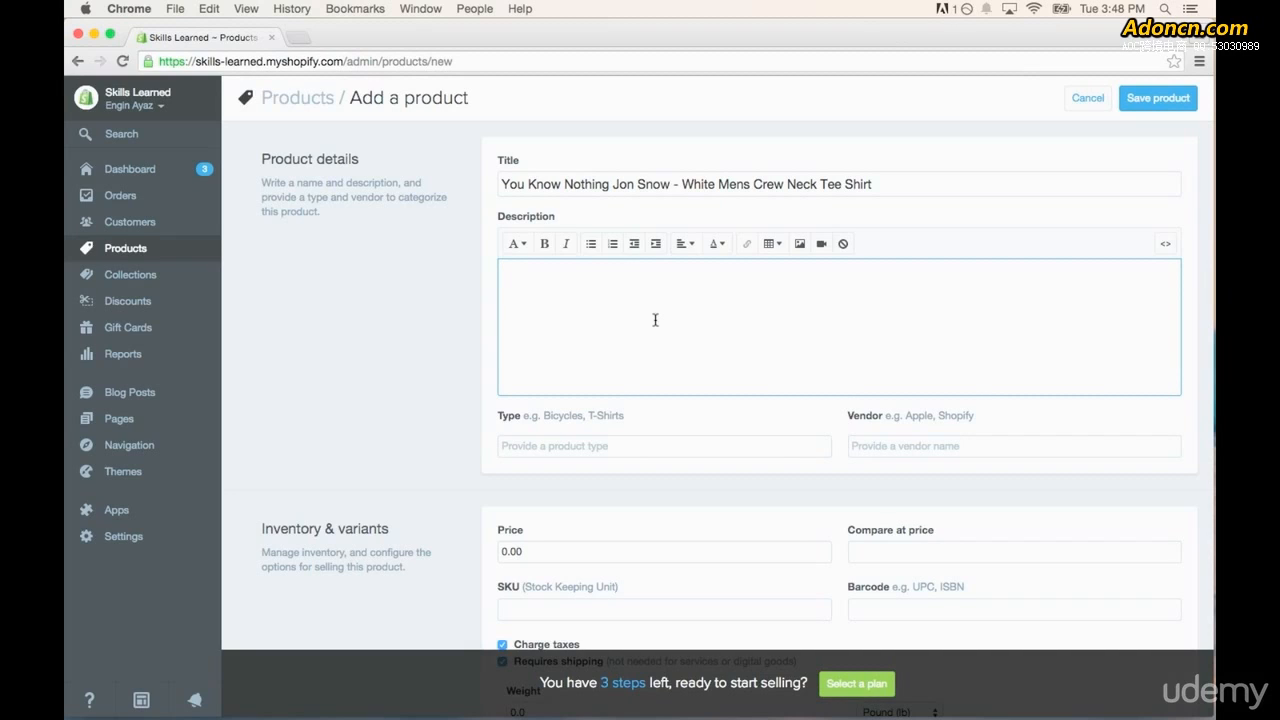
pyautogui.write("This white, 100% cotton men's tshirt is perfect for the person who loves the Game of Thrones.")
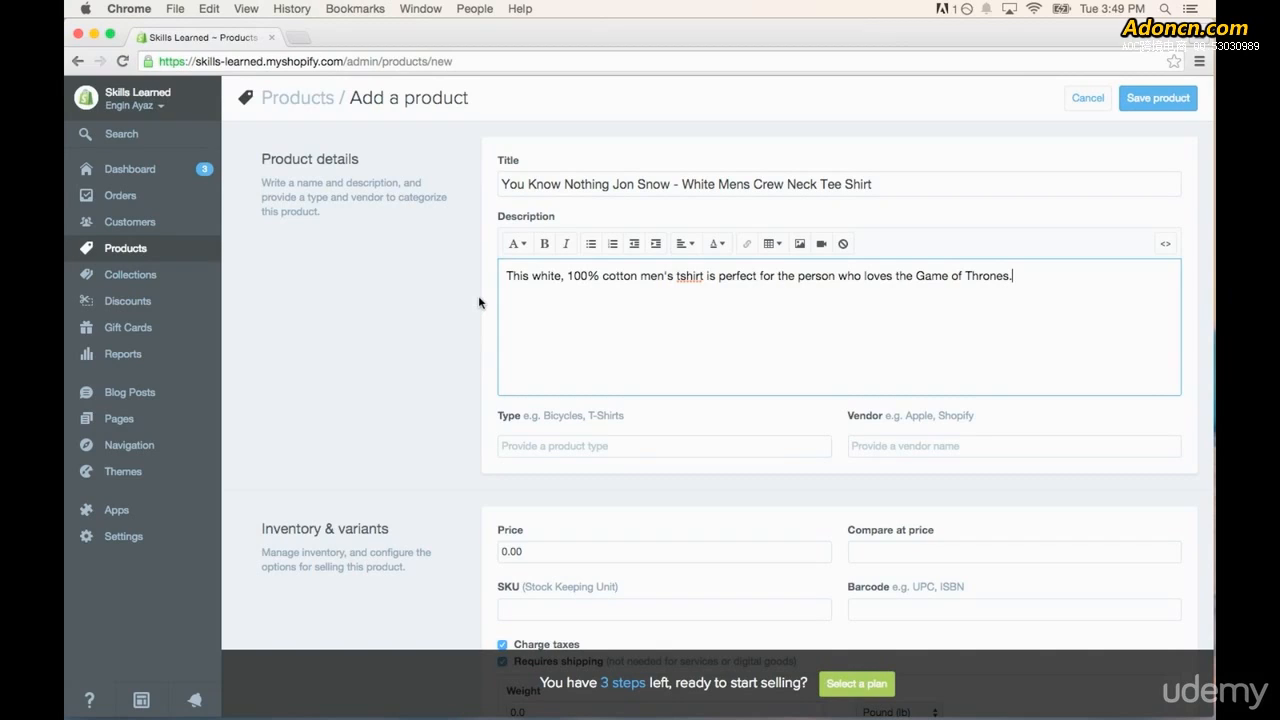
pyautogui.click(478, 295)
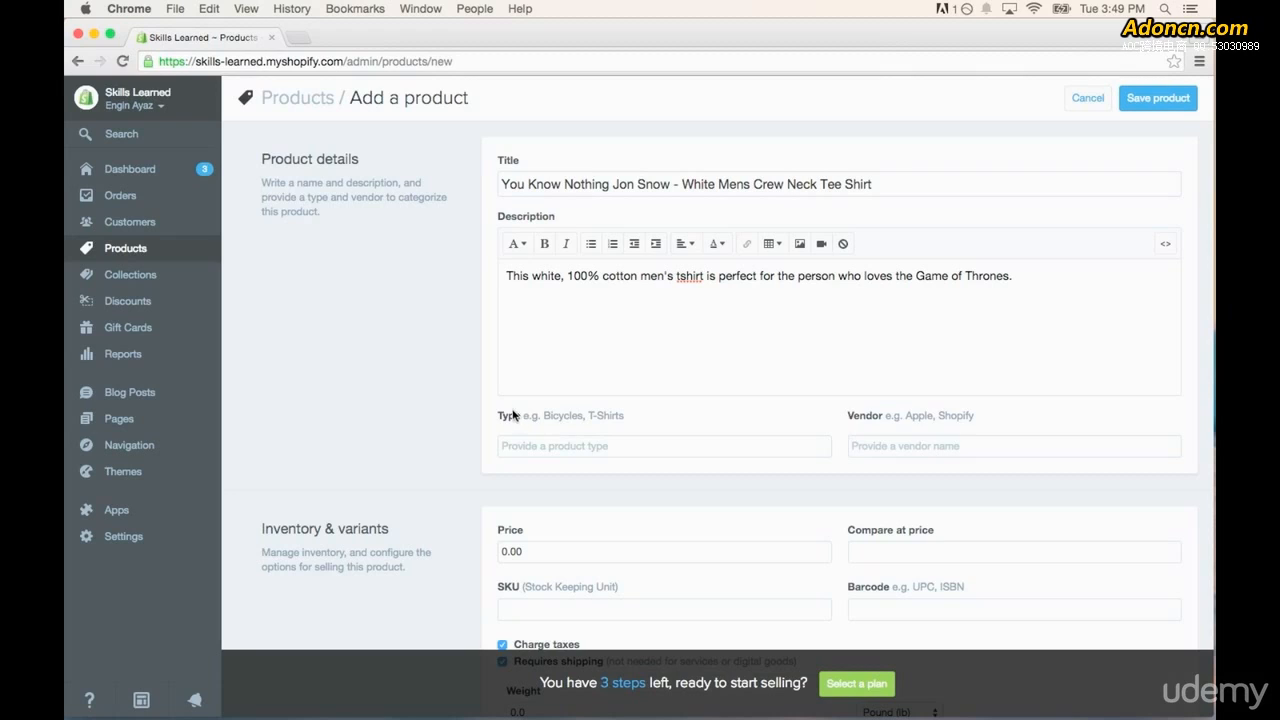
# - Set the product type to "t-shirt" and the vendor to "Skills Learned"
pyautogui.click(571, 448)
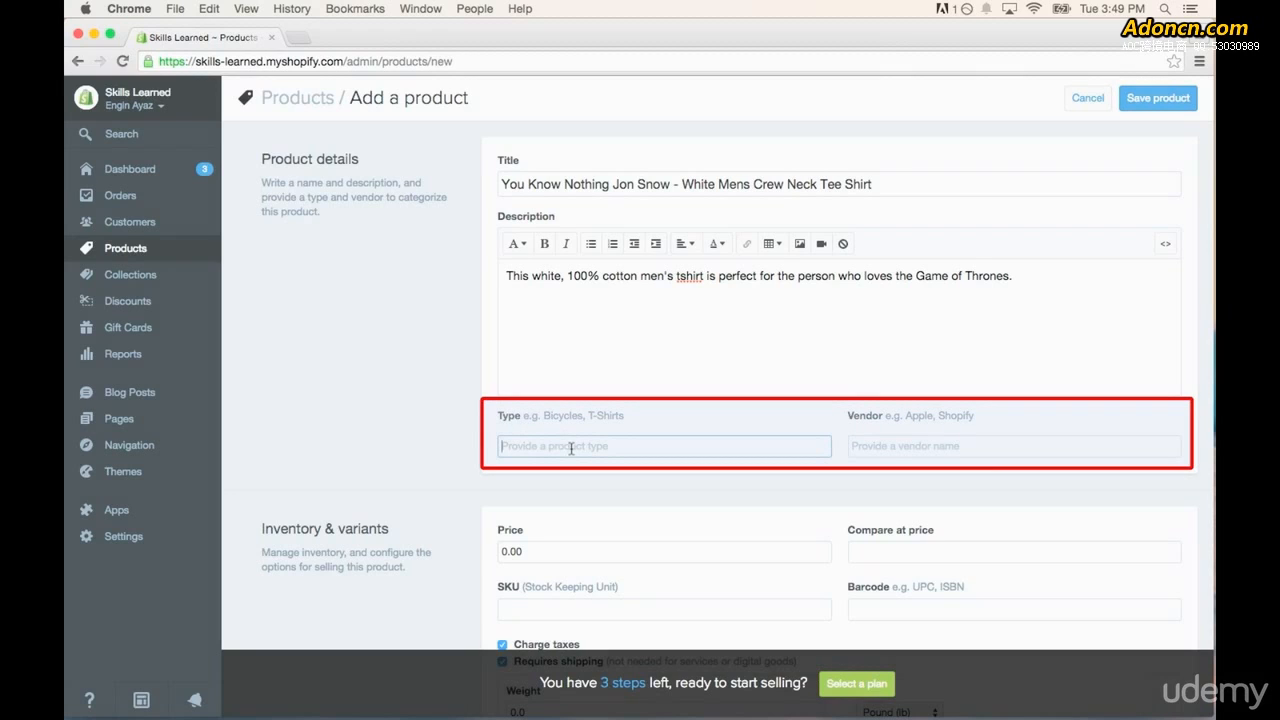
pyautogui.write('t-shirt')
pyautogui.click(868, 446)
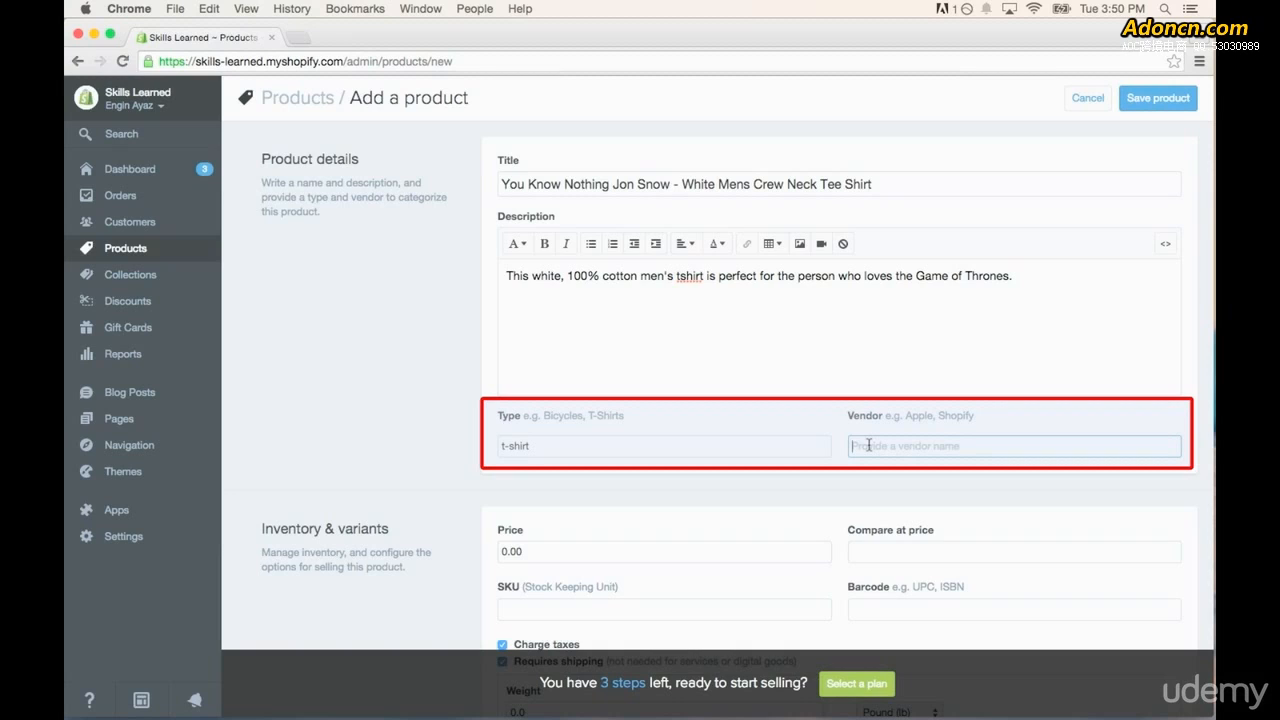
pyautogui.write('Skills Learned')
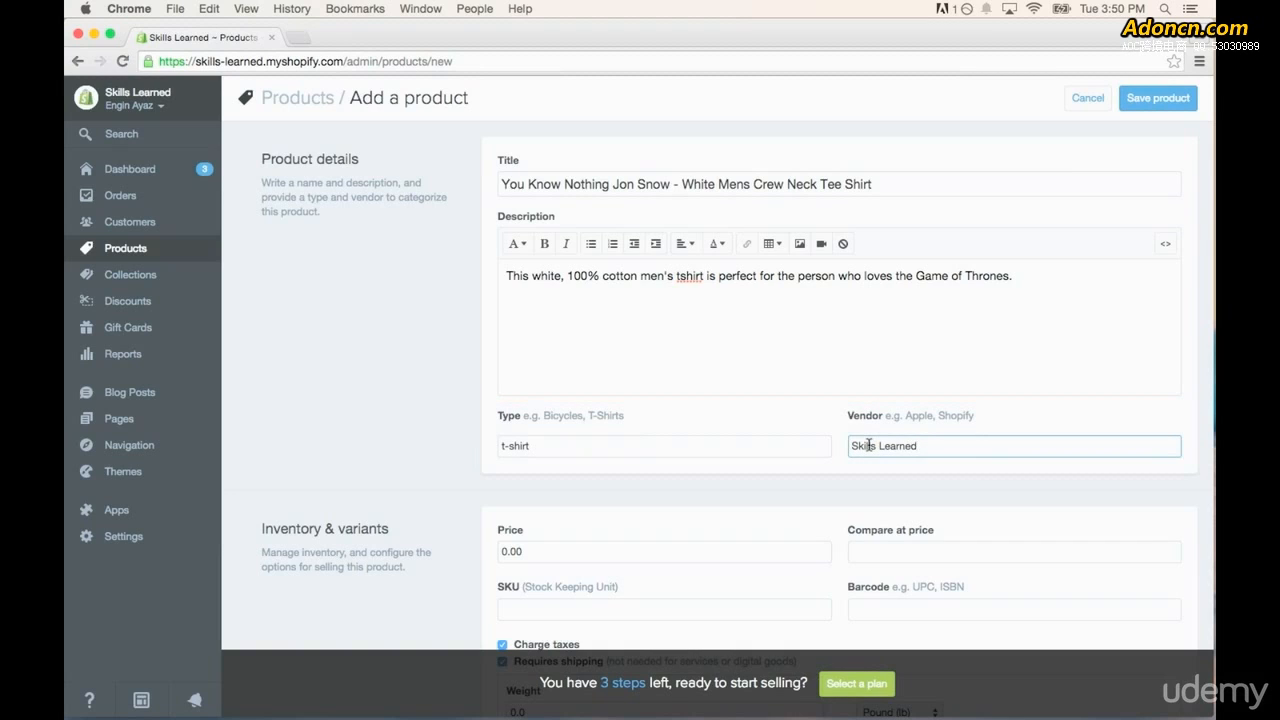
# - Set the product's price to 19.99 and its compare-at price to 24.99
pyautogui.scroll(-3, 480, 450)
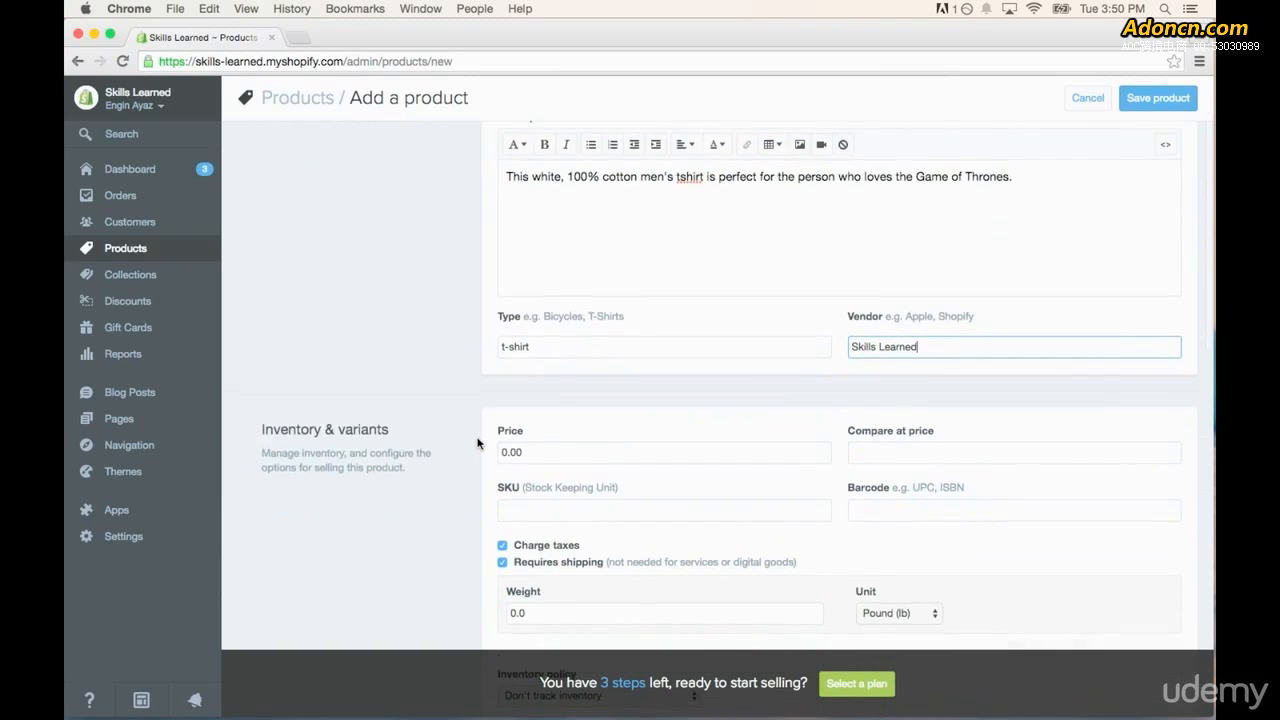
pyautogui.scroll(-4, 478, 443)
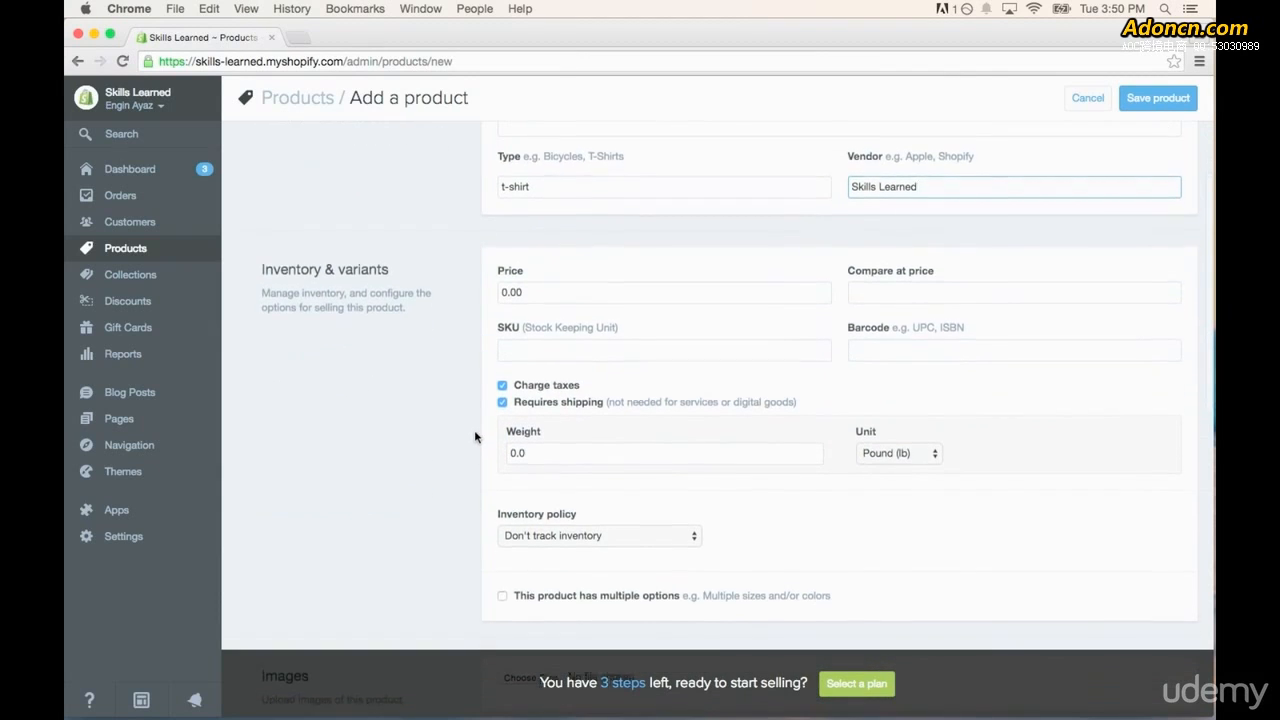
pyautogui.scroll(-3, 475, 437)
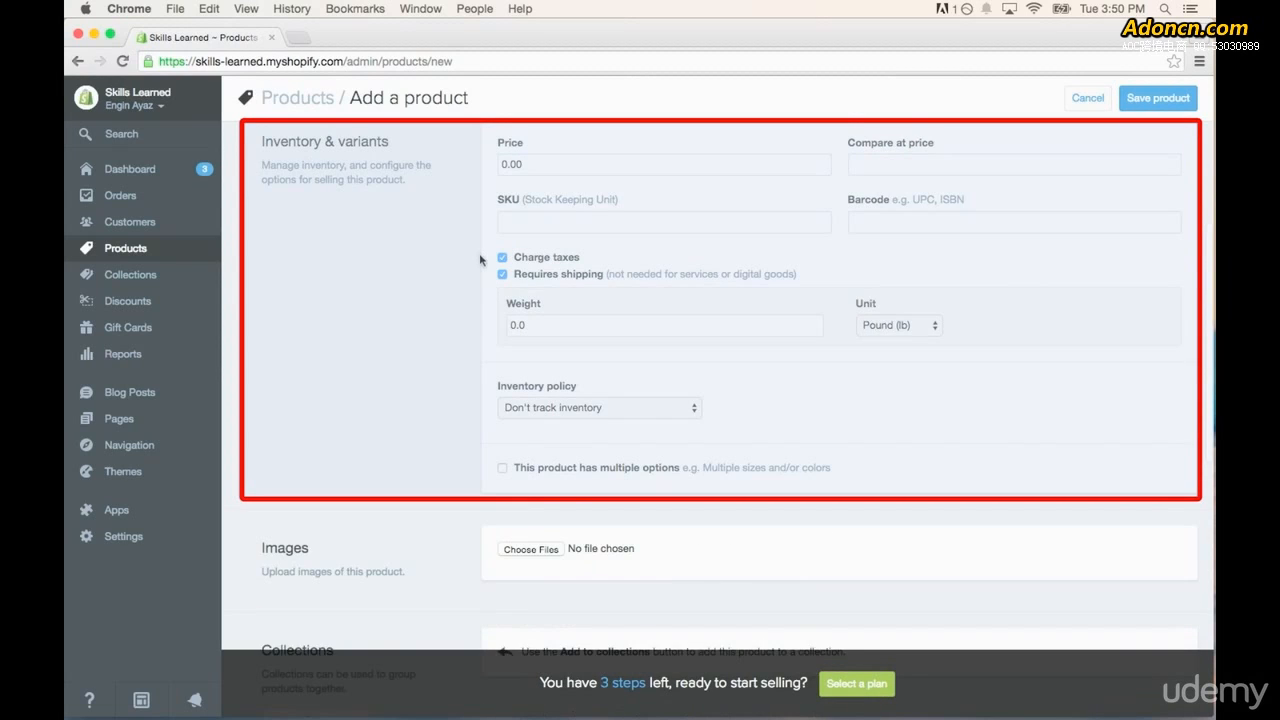
pyautogui.click(609, 171)
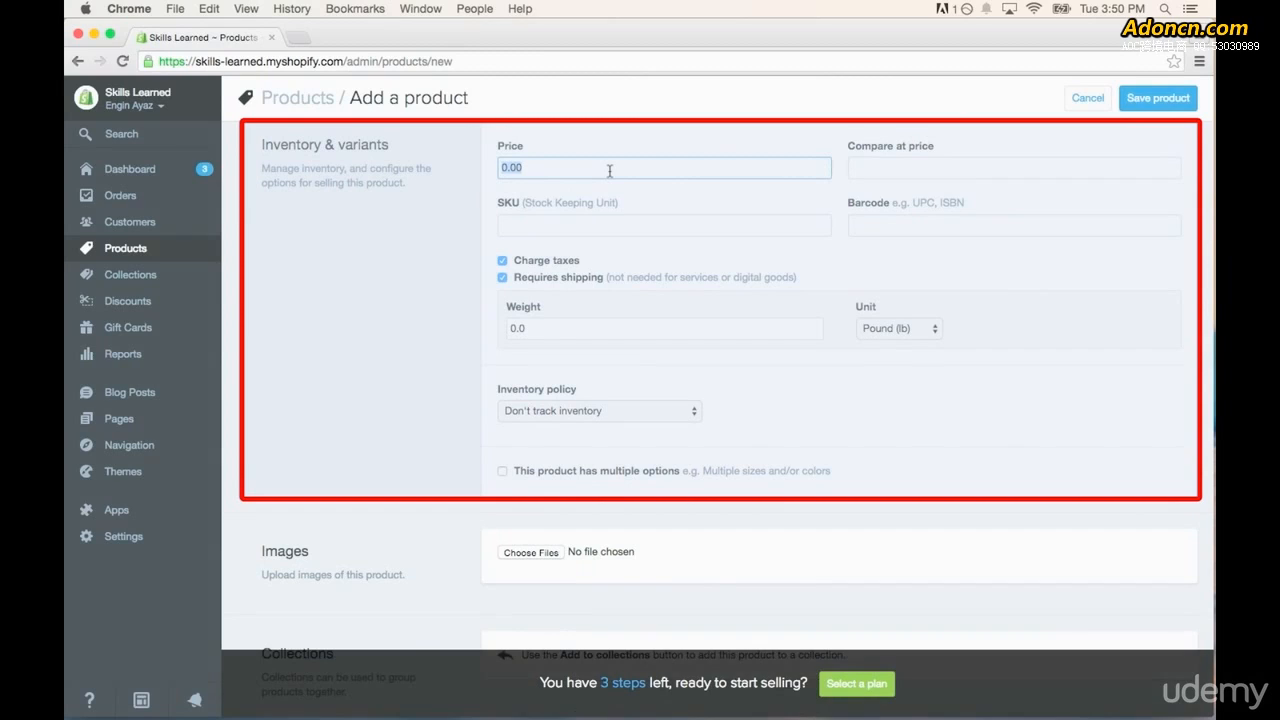
pyautogui.write('19.99')
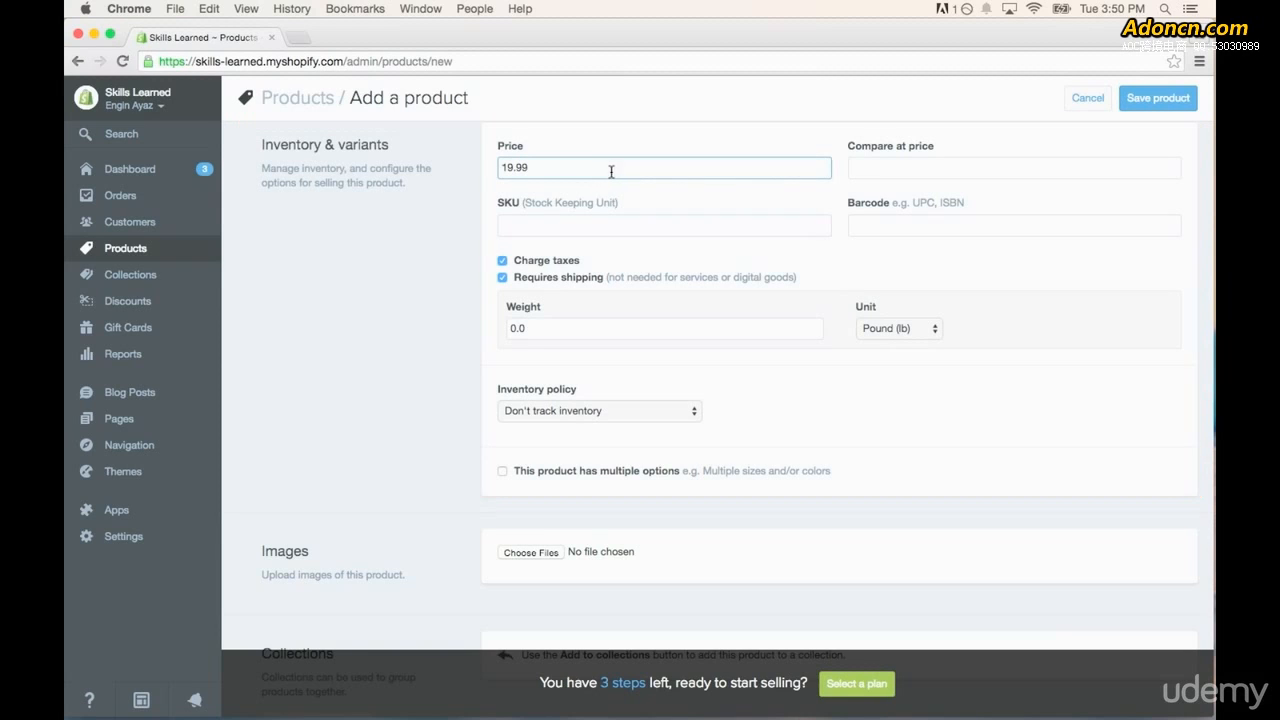
pyautogui.click(860, 170)
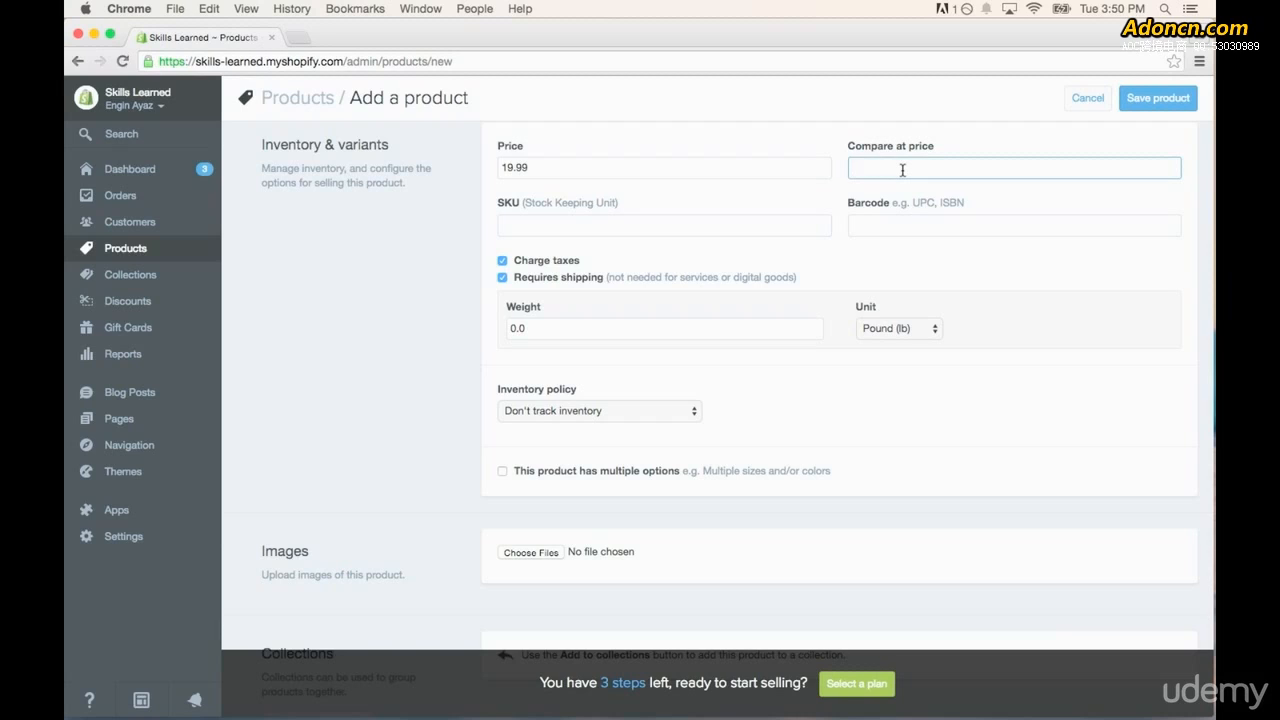
pyautogui.write('24.99')
pyautogui.moveTo(850, 167); pyautogui.dragTo(867, 167)
pyautogui.click(885, 167)
# - Enter WCS-001 as the product's SKU
pyautogui.moveTo(491, 211); pyautogui.dragTo(506, 202)
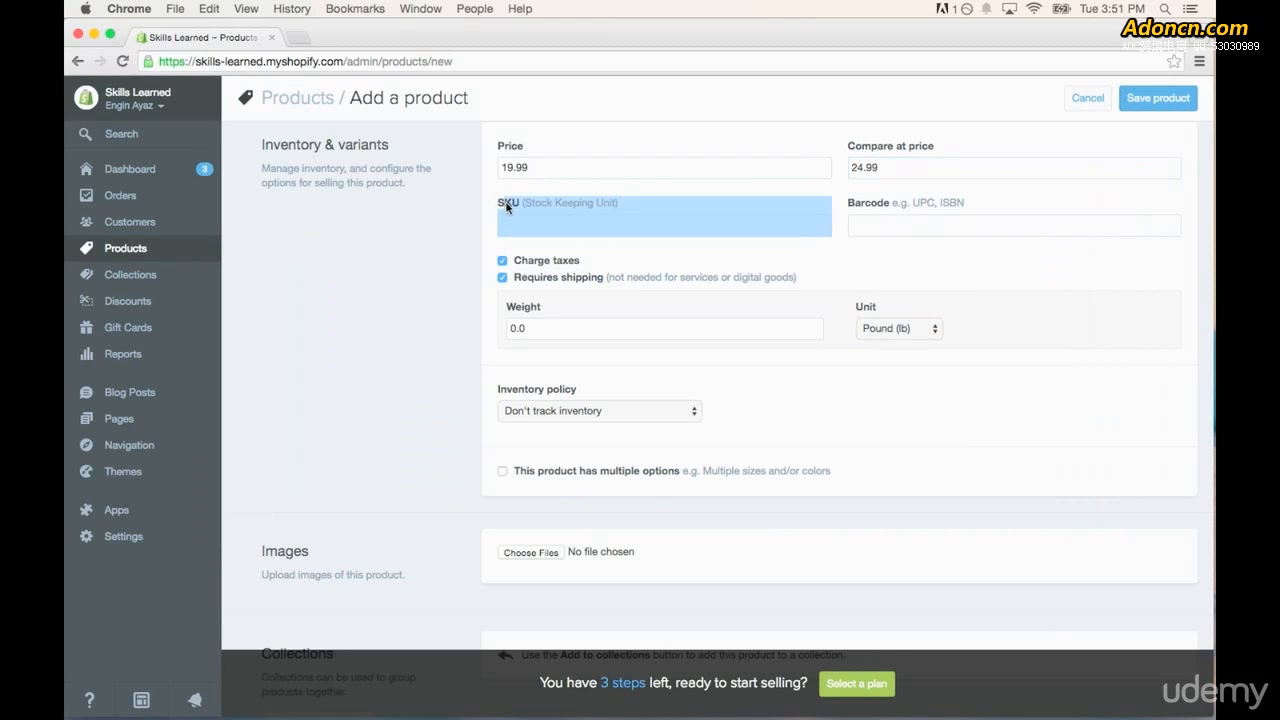
pyautogui.click(500, 204)
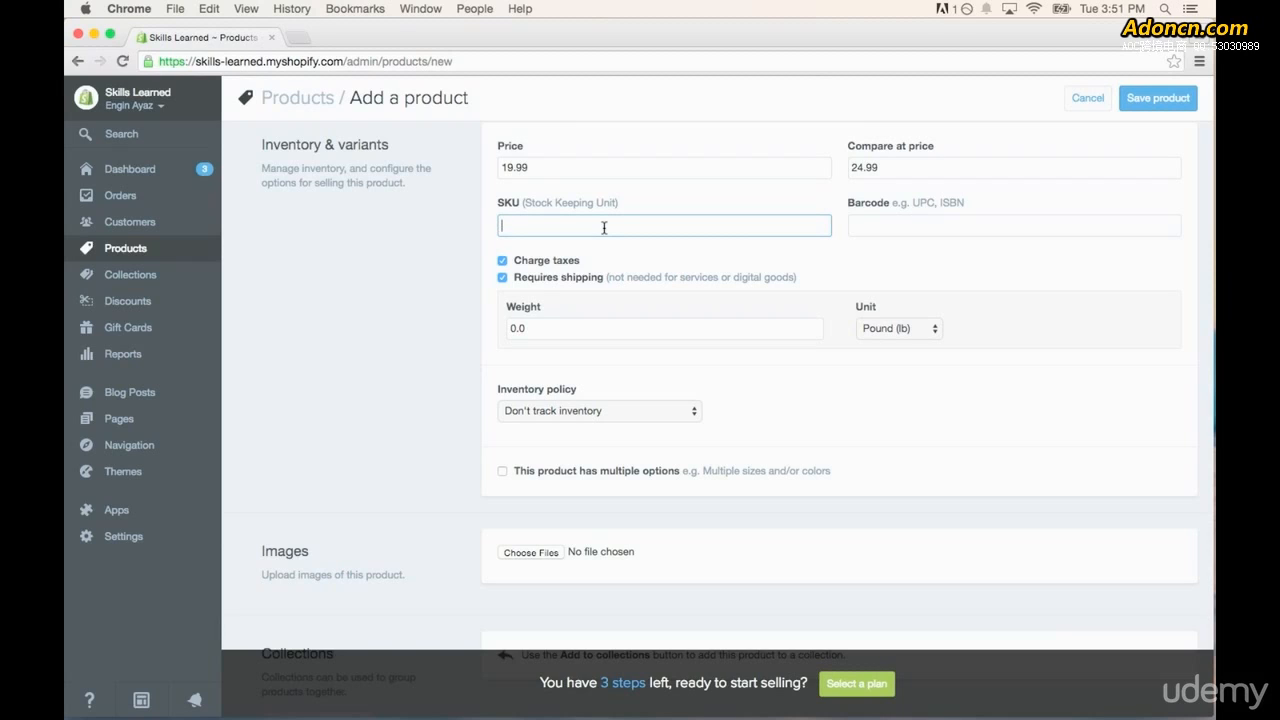
pyautogui.write('WCS-001')
pyautogui.click(890, 226)
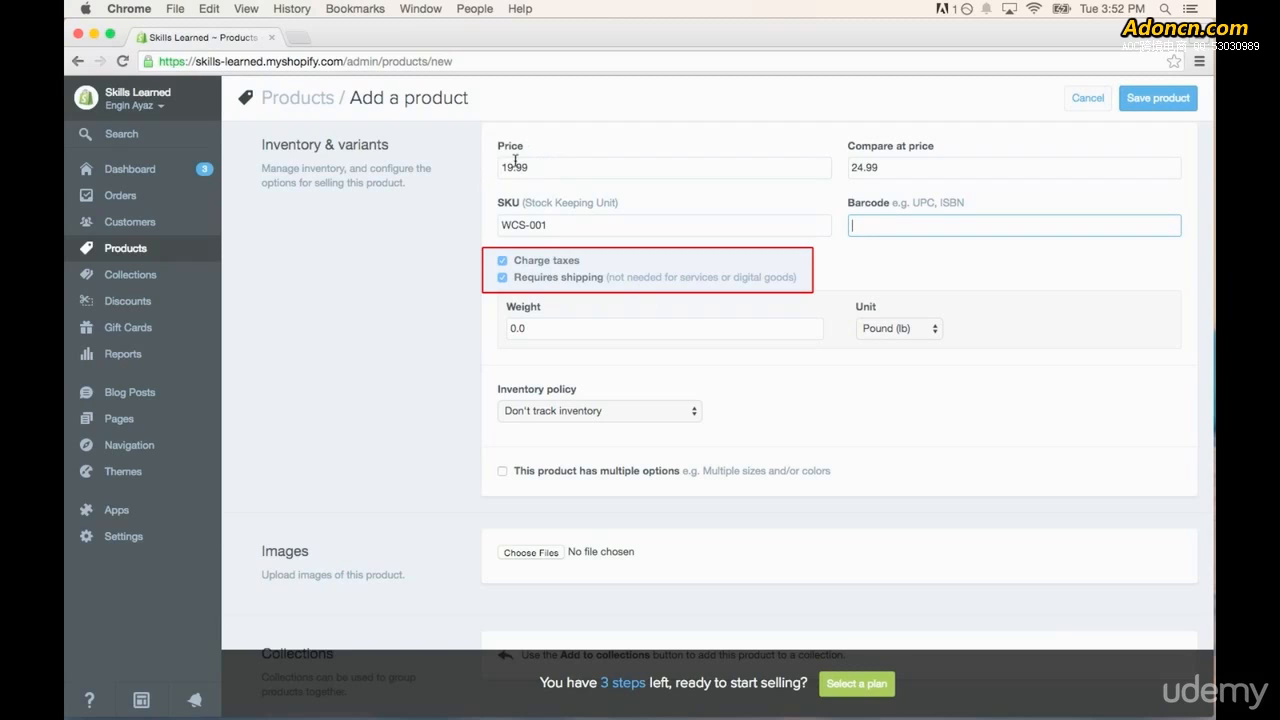
pyautogui.moveTo(531, 328)
pyautogui.mouseDown()
pyautogui.moveTo(511, 327)
pyautogui.moveTo(525, 308)
pyautogui.mouseUp()
pyautogui.click(540, 327)
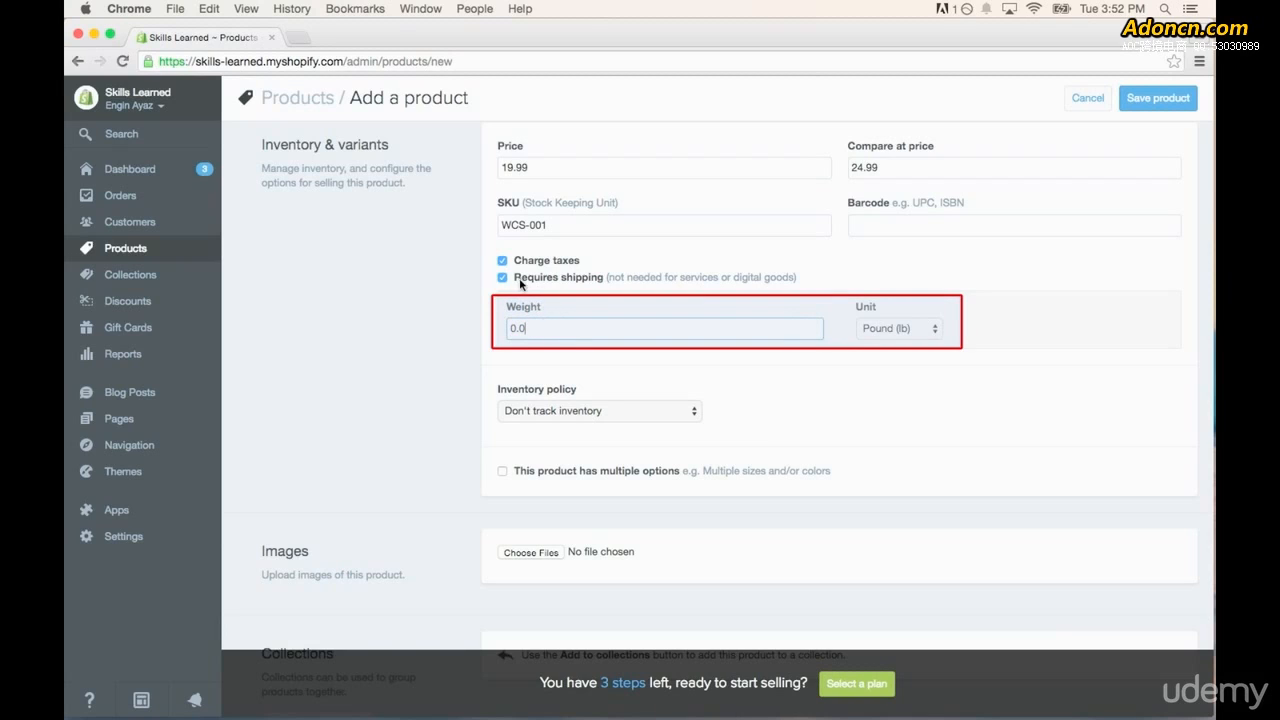
pyautogui.click(903, 332)
pyautogui.click(878, 331)
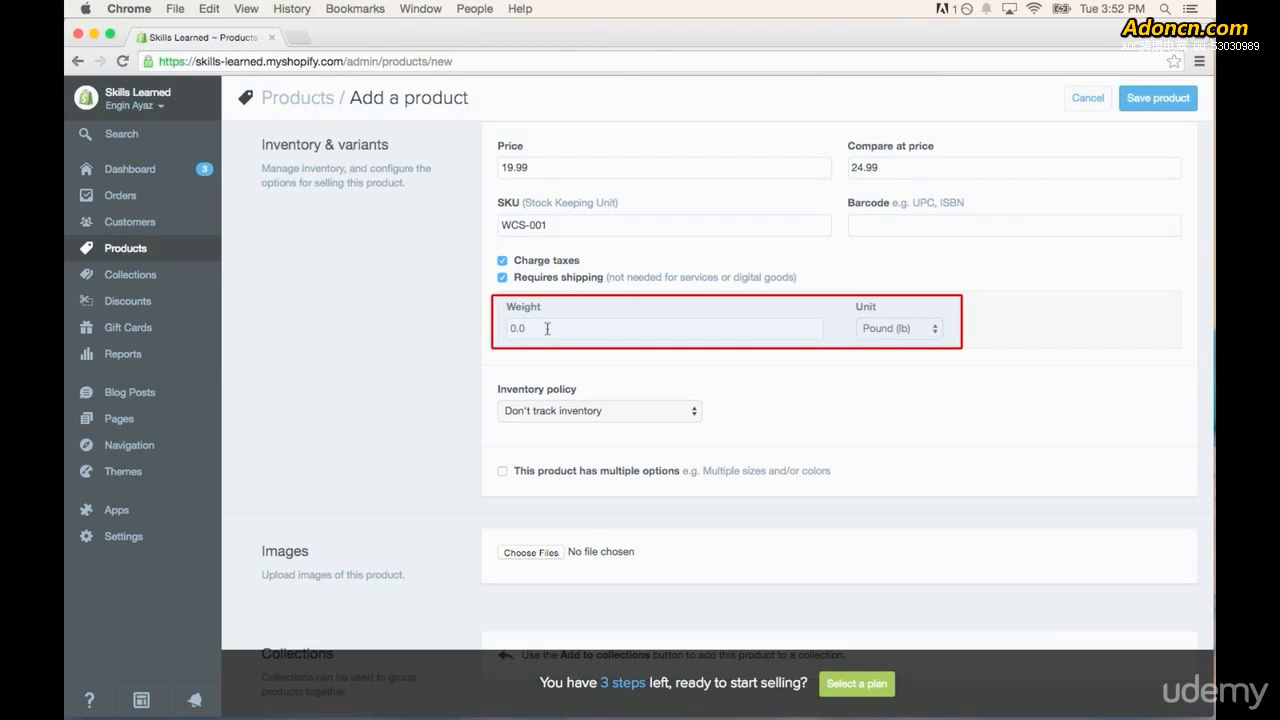
# - Have Shopify track the product's inventory with a quantity of 10 and disallow purchases when it is out of stock
pyautogui.scroll(-1, 530, 400)
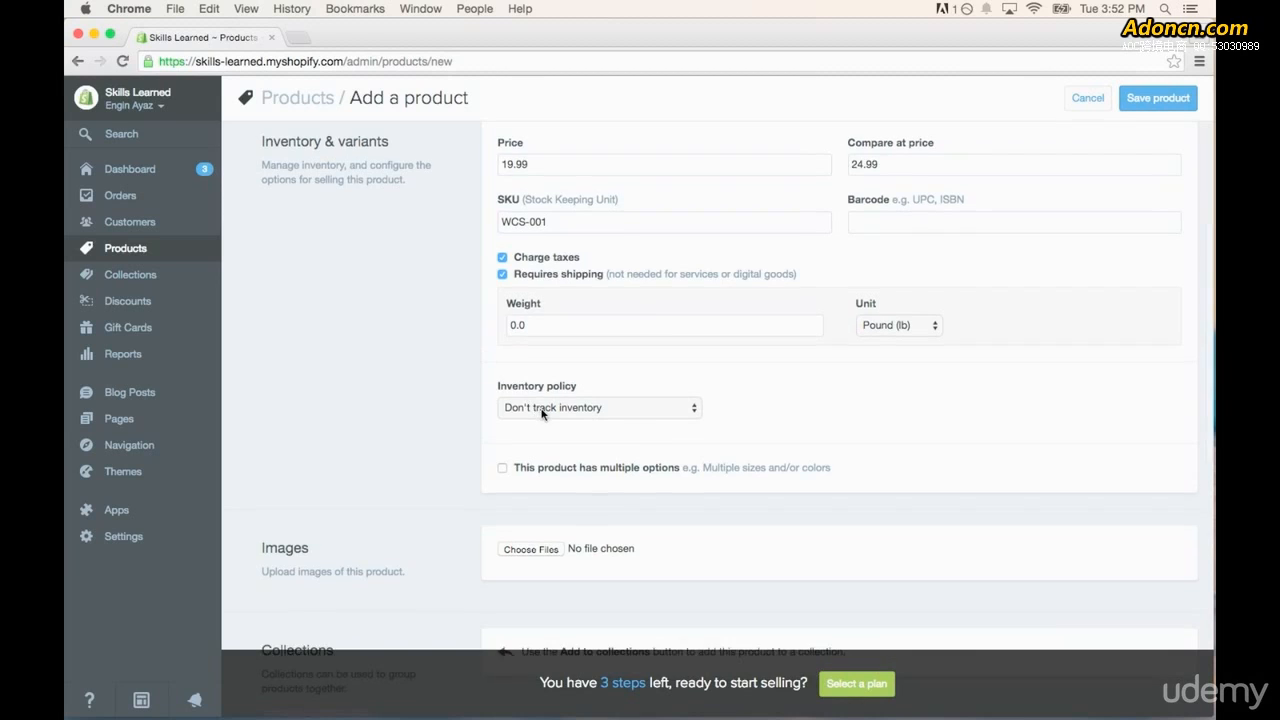
pyautogui.click(627, 406)
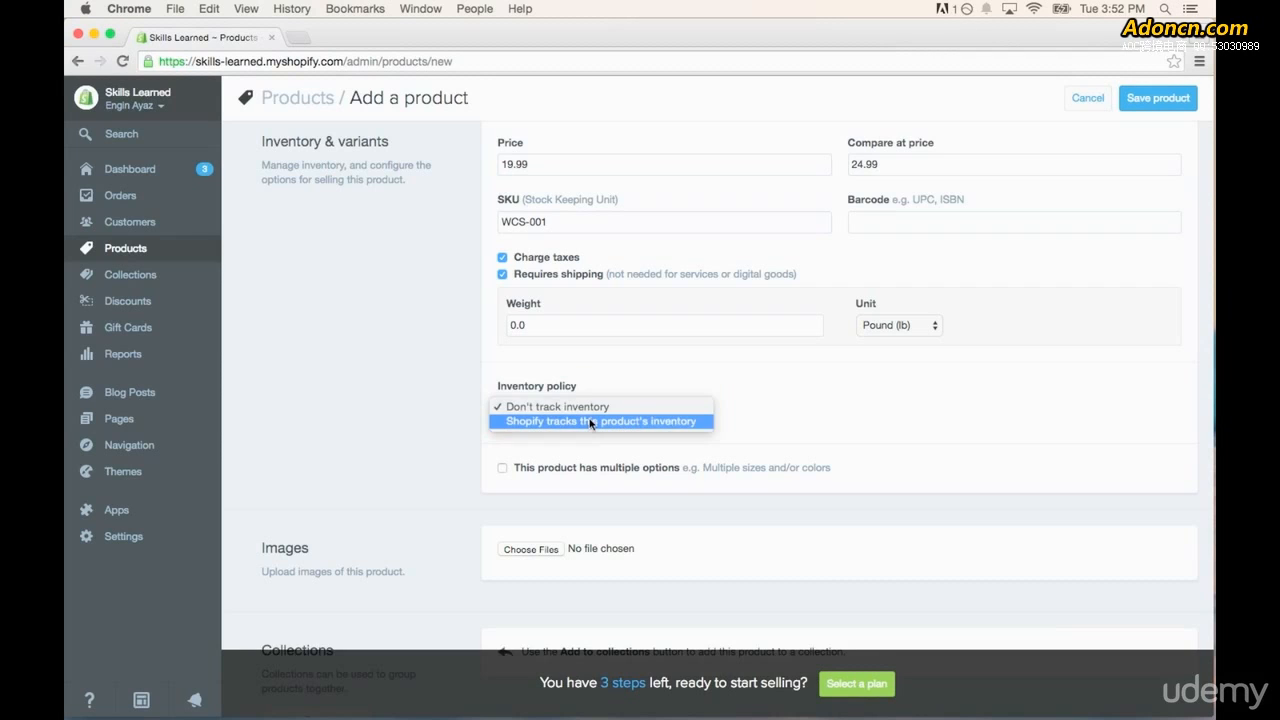
pyautogui.click(591, 422)
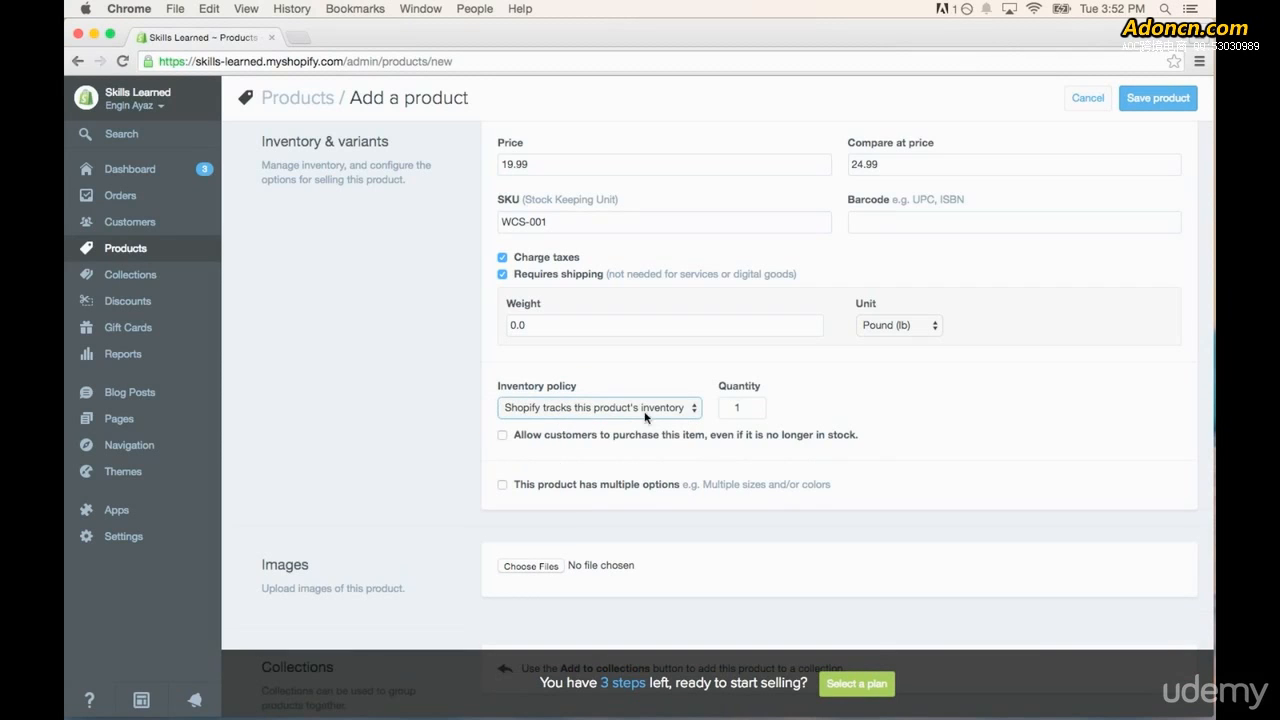
pyautogui.click(738, 408)
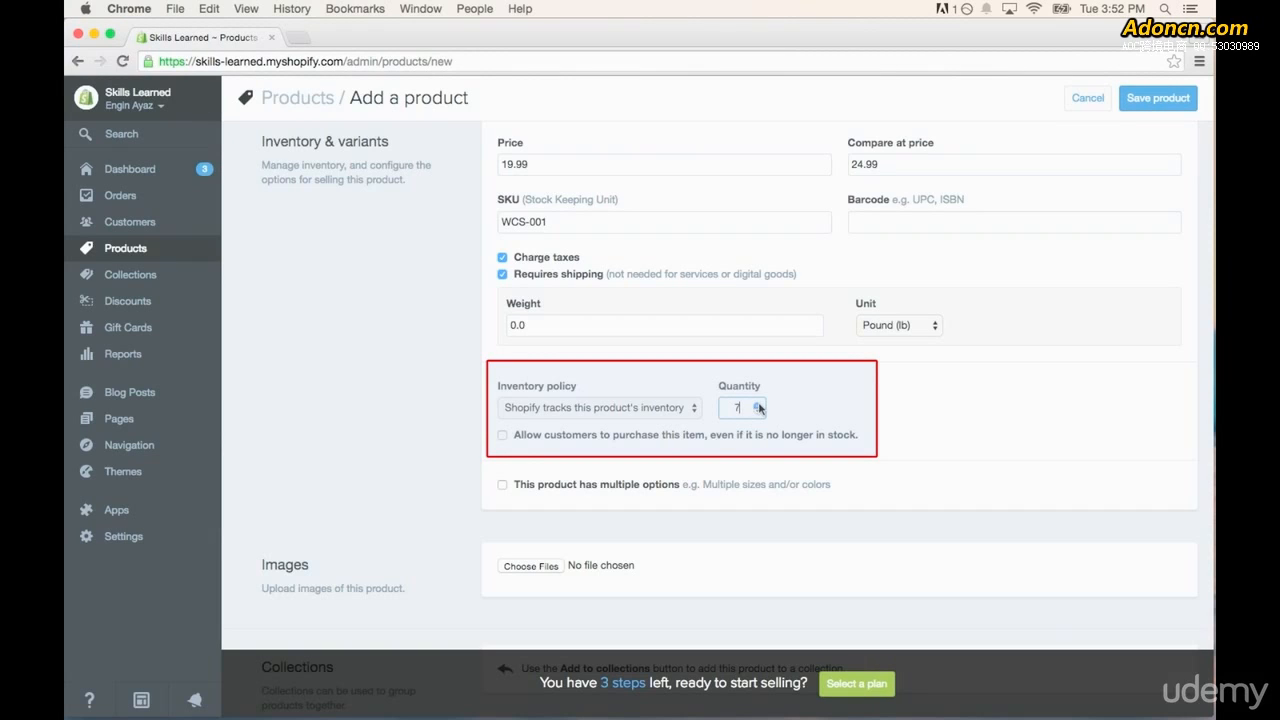
pyautogui.click(757, 405)
pyautogui.click(816, 404)
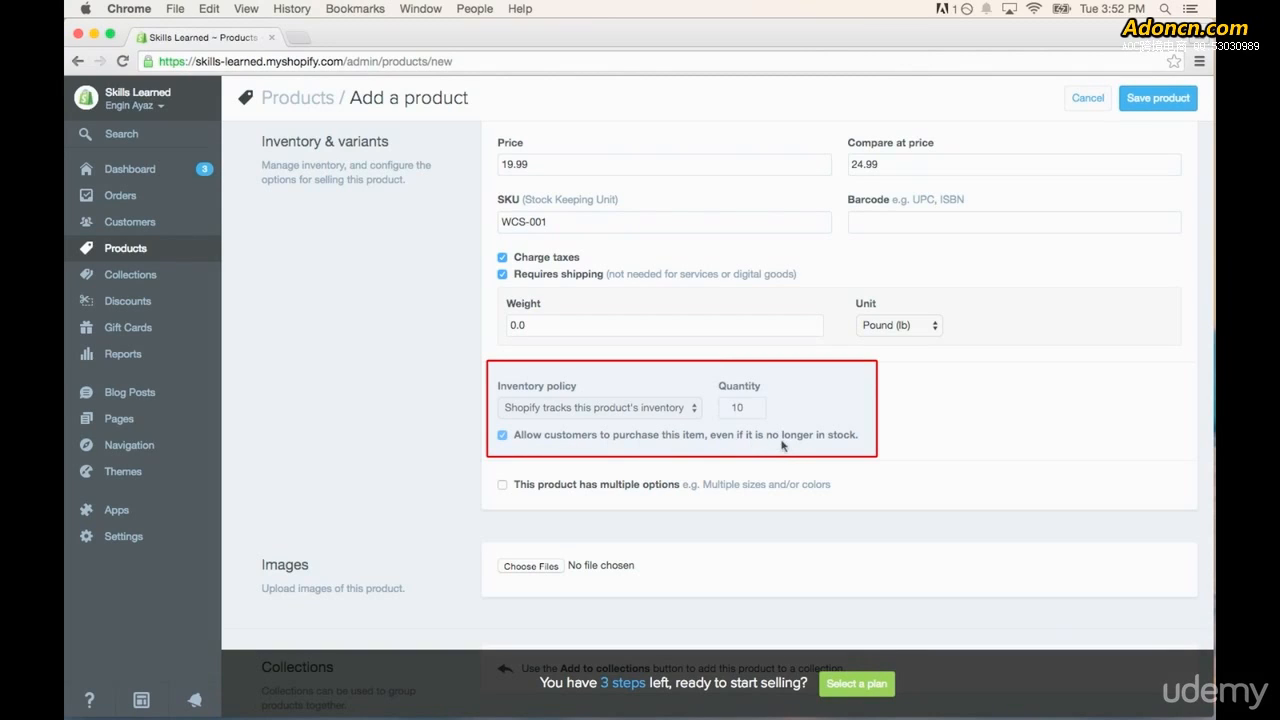
pyautogui.click(503, 437)
# - Enable multiple options for the product and choose Size as the option name
pyautogui.scroll(-1, 484, 430)
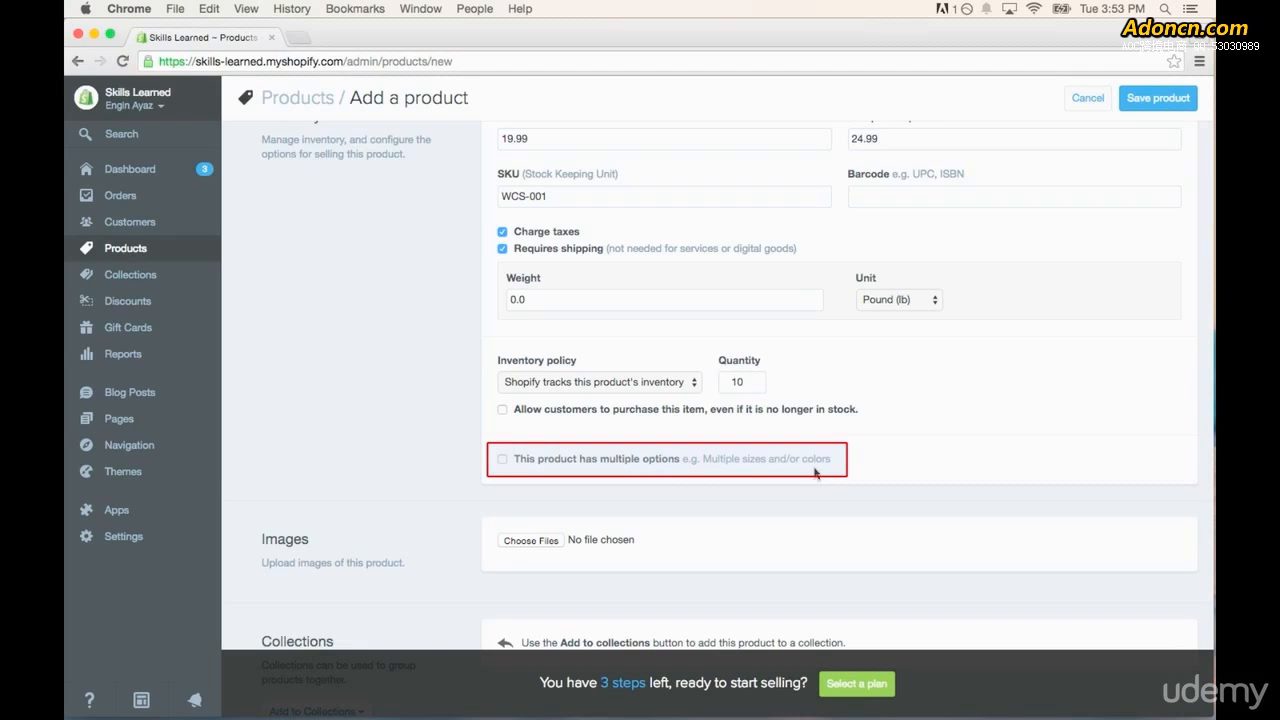
pyautogui.click(502, 461)
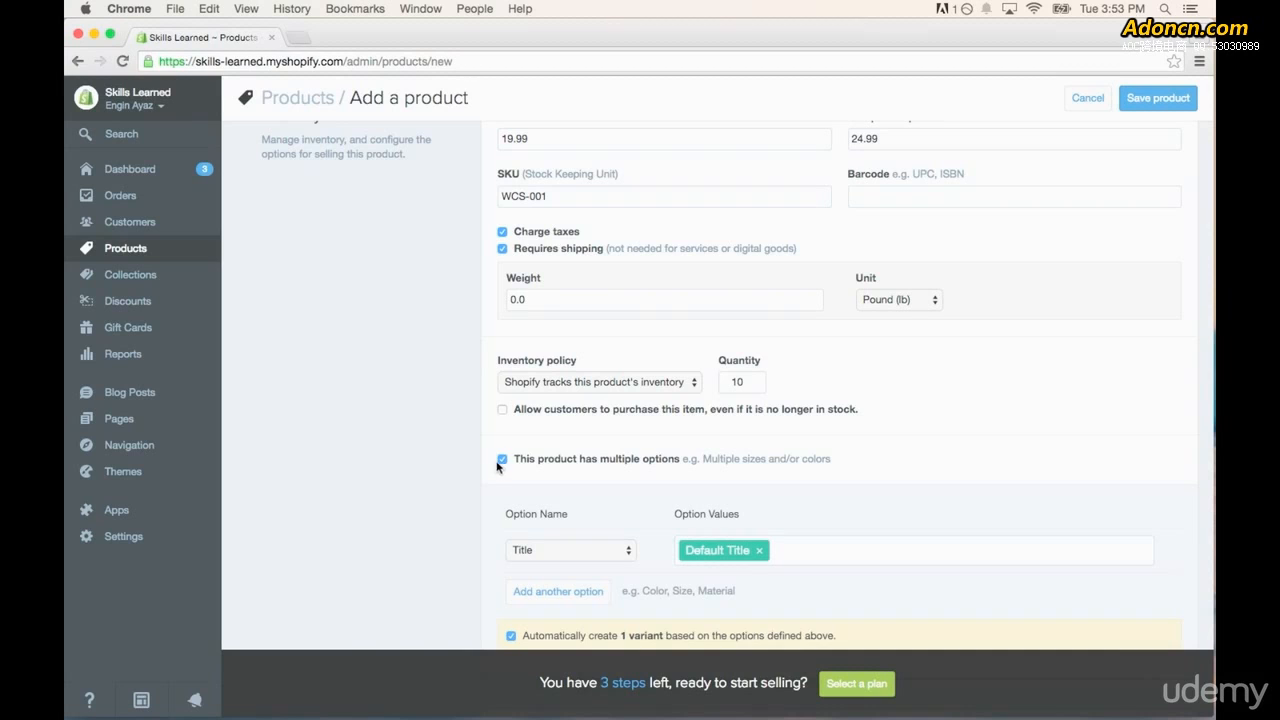
pyautogui.scroll(-2, 487, 469)
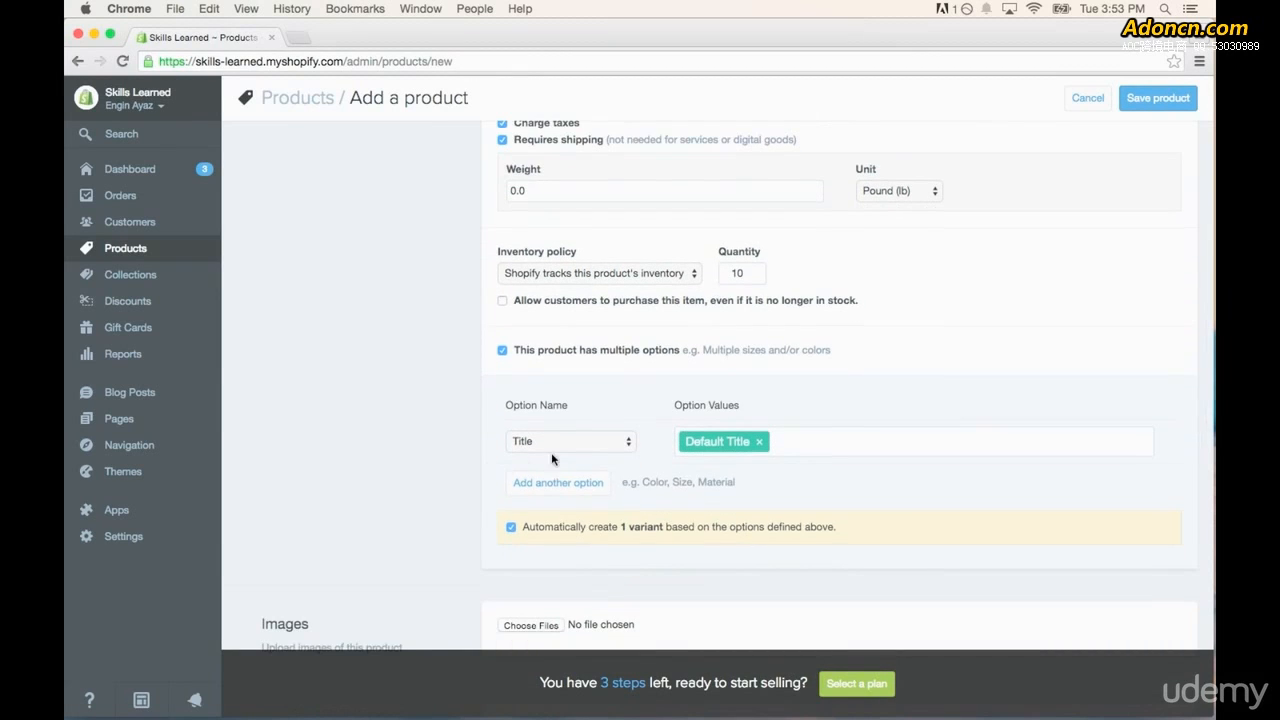
pyautogui.click(628, 443)
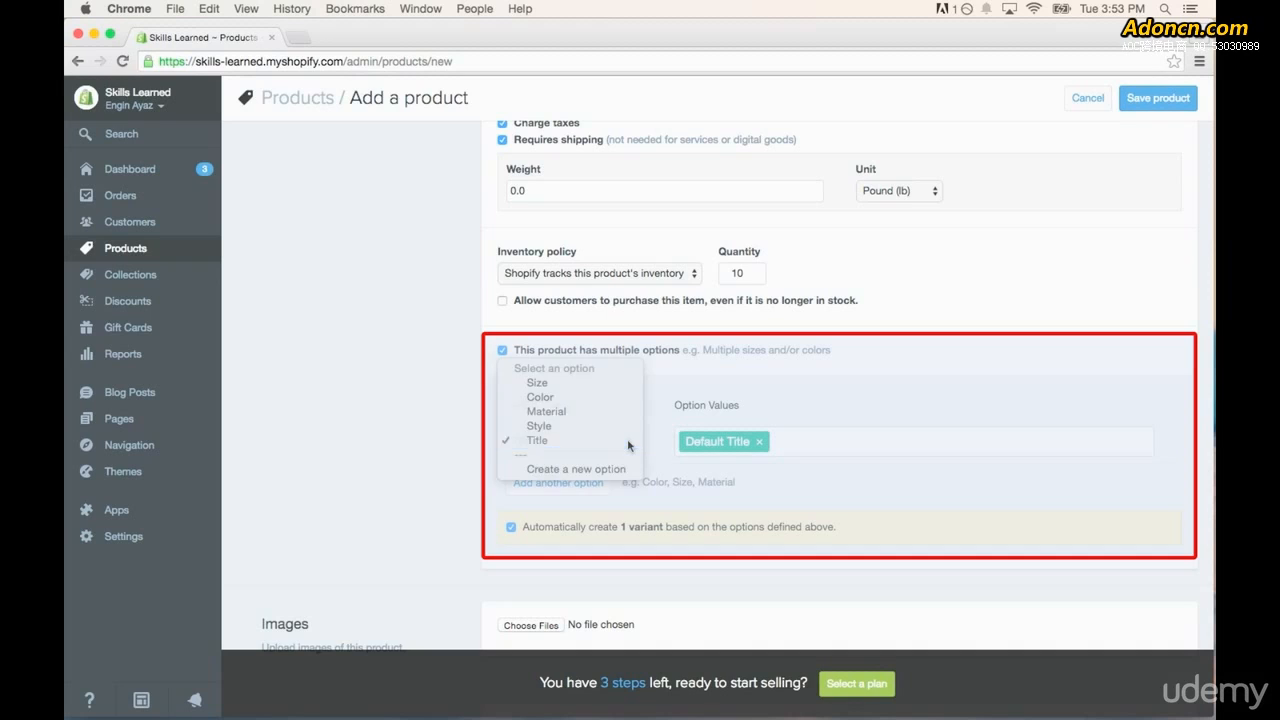
pyautogui.click(615, 385)
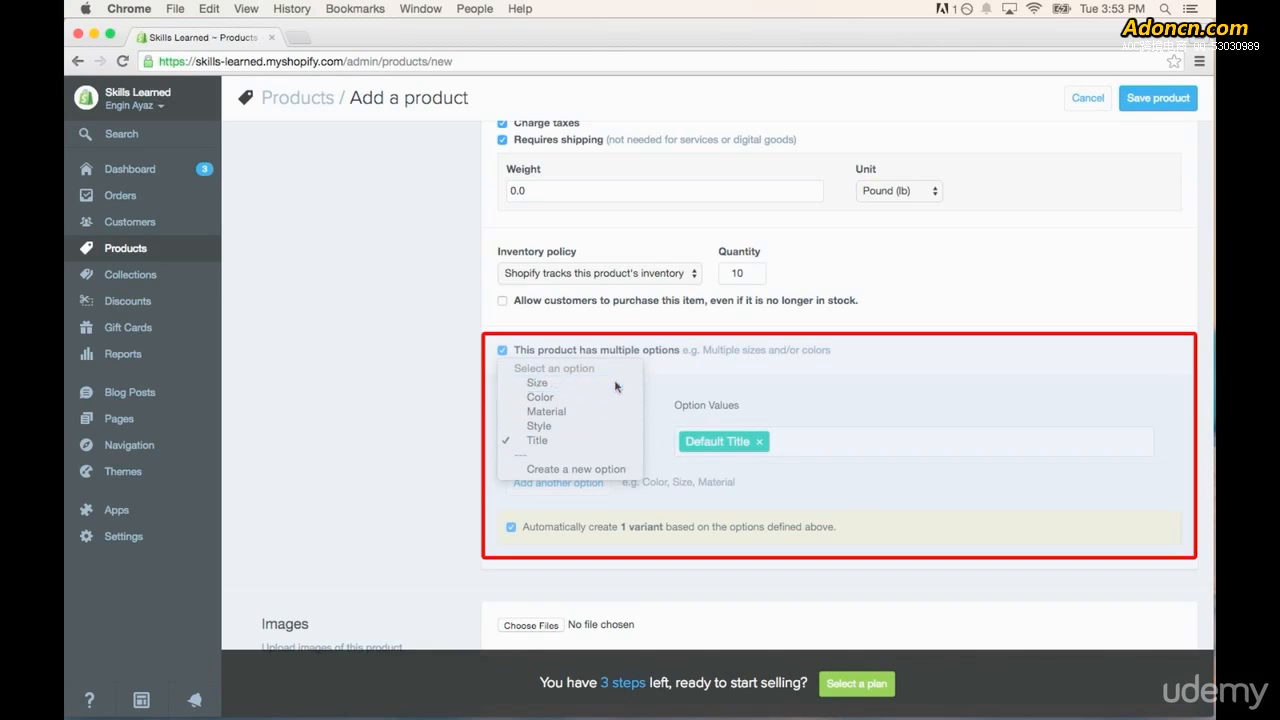
# - Replace the Size option's default value with the values S, M and L
pyautogui.click(760, 445)
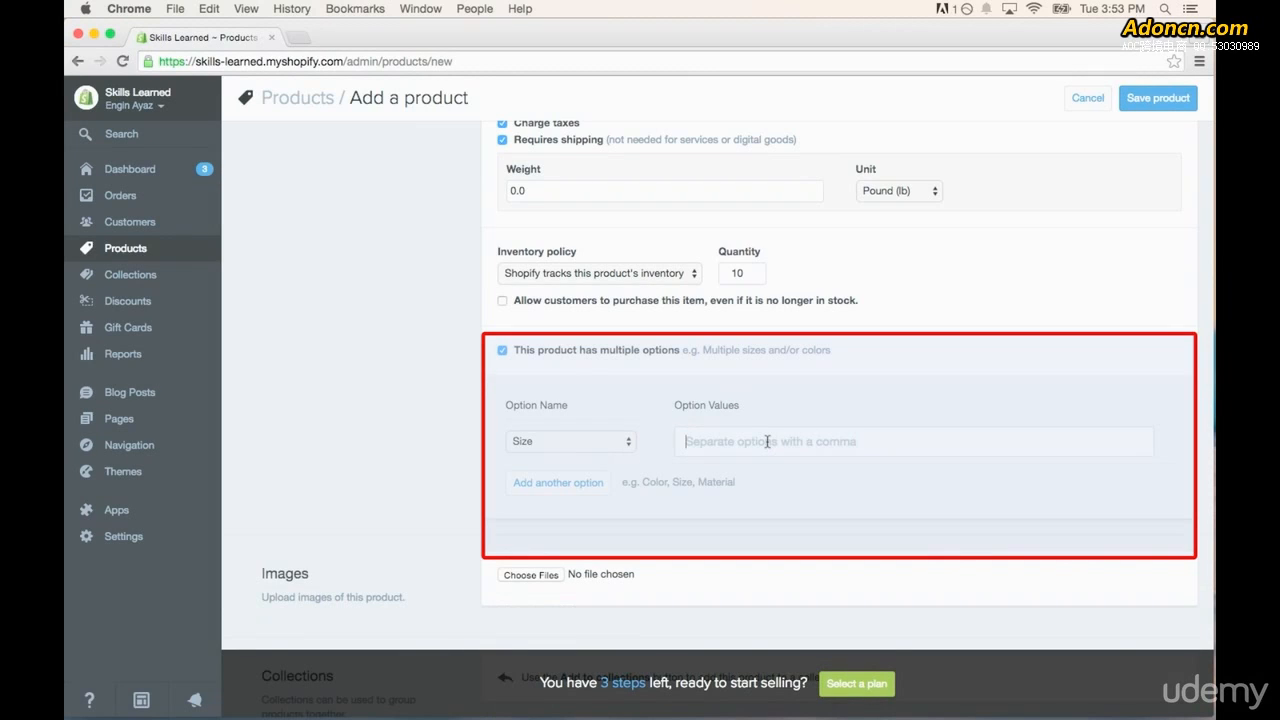
pyautogui.write('S')
pyautogui.press(',')
pyautogui.write('M')
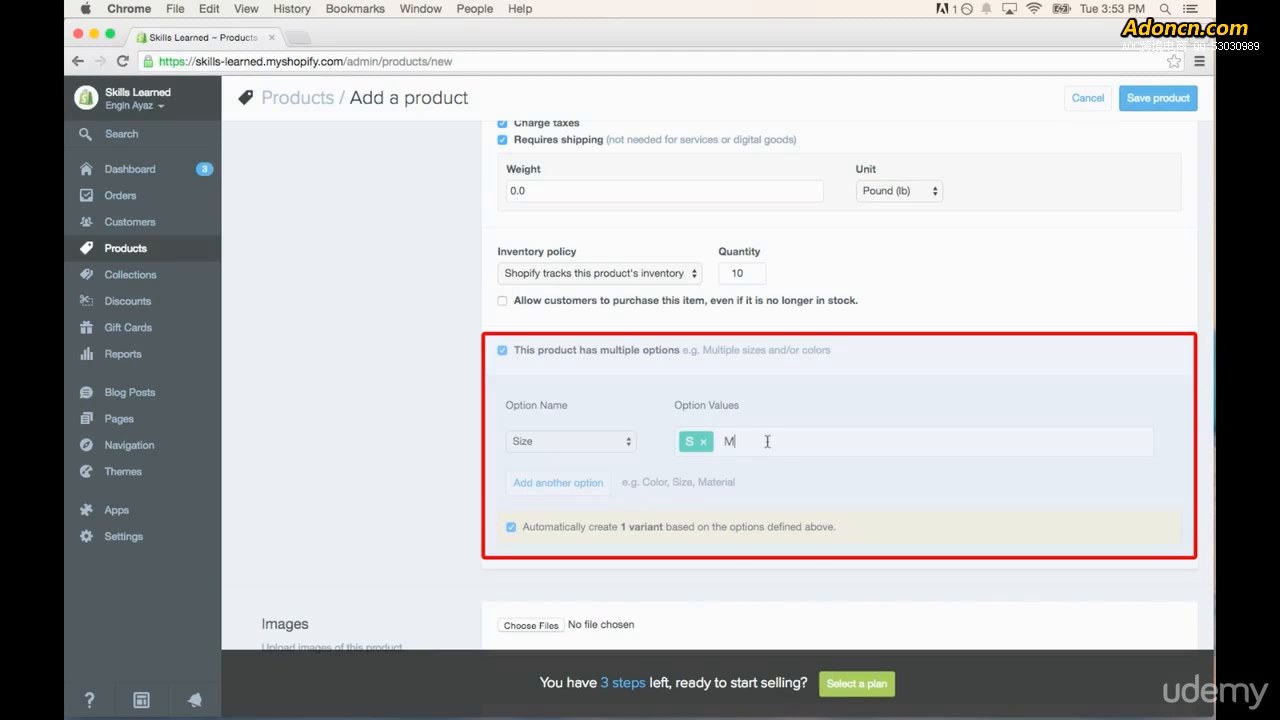
pyautogui.press(',')
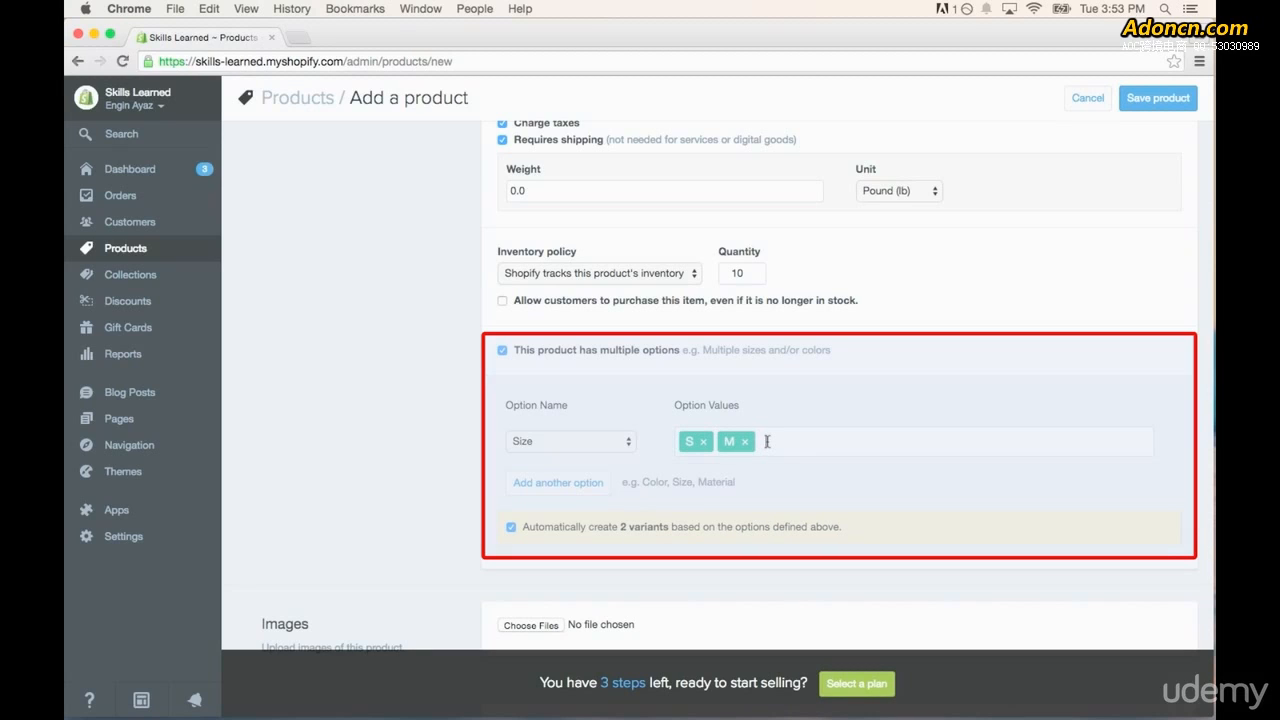
pyautogui.write('L')
pyautogui.press(',')
# - Add a second product option, Color, with the values Black and White
pyautogui.click(568, 486)
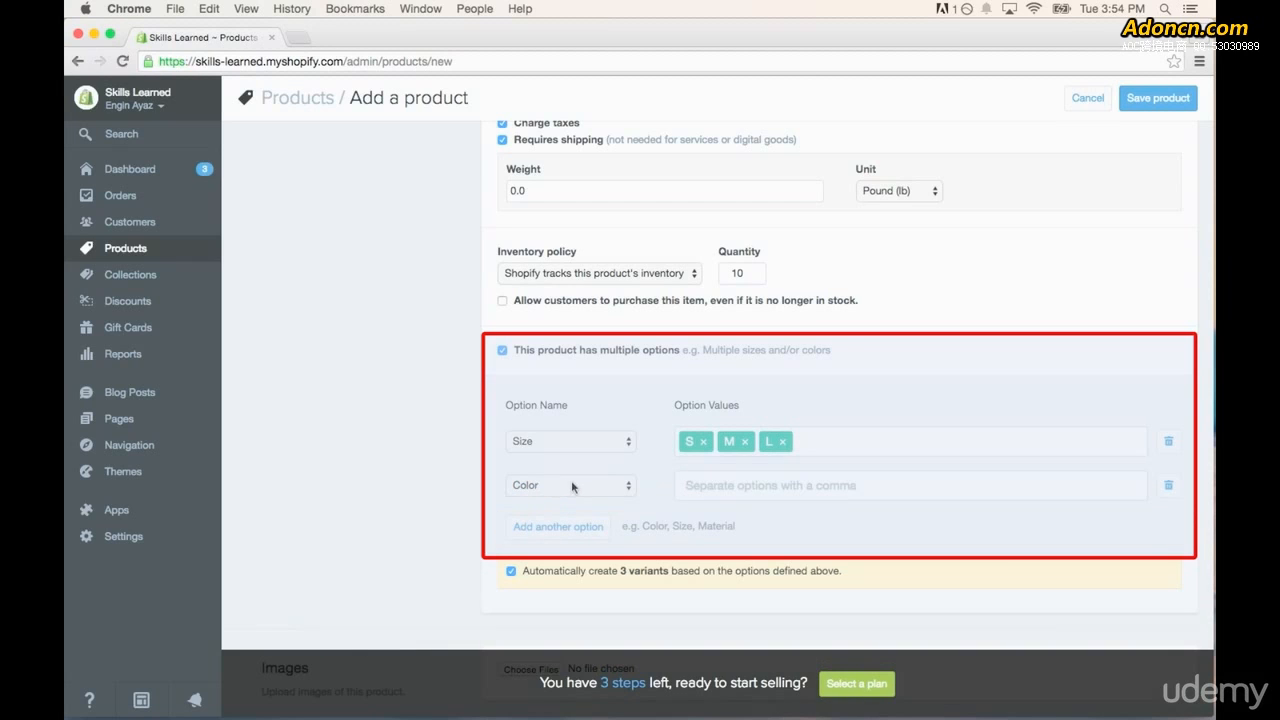
pyautogui.click(728, 487)
pyautogui.write('Black')
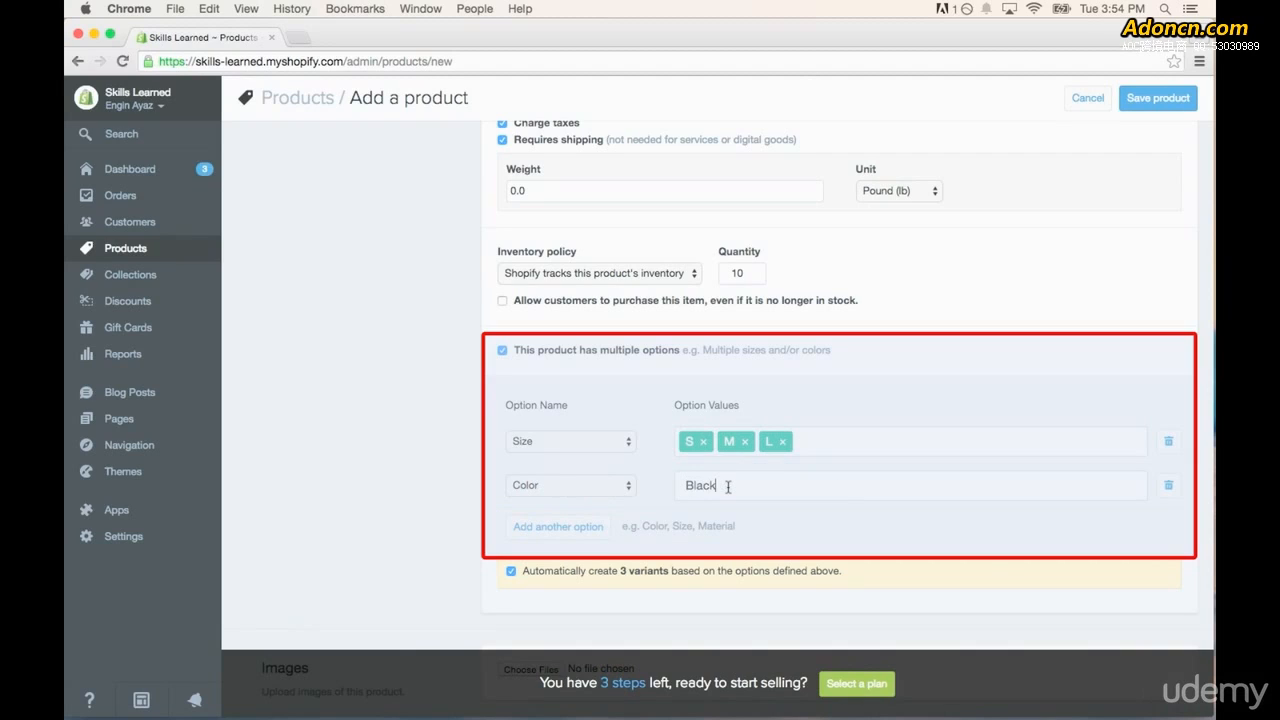
pyautogui.press('Return')
pyautogui.write('White')
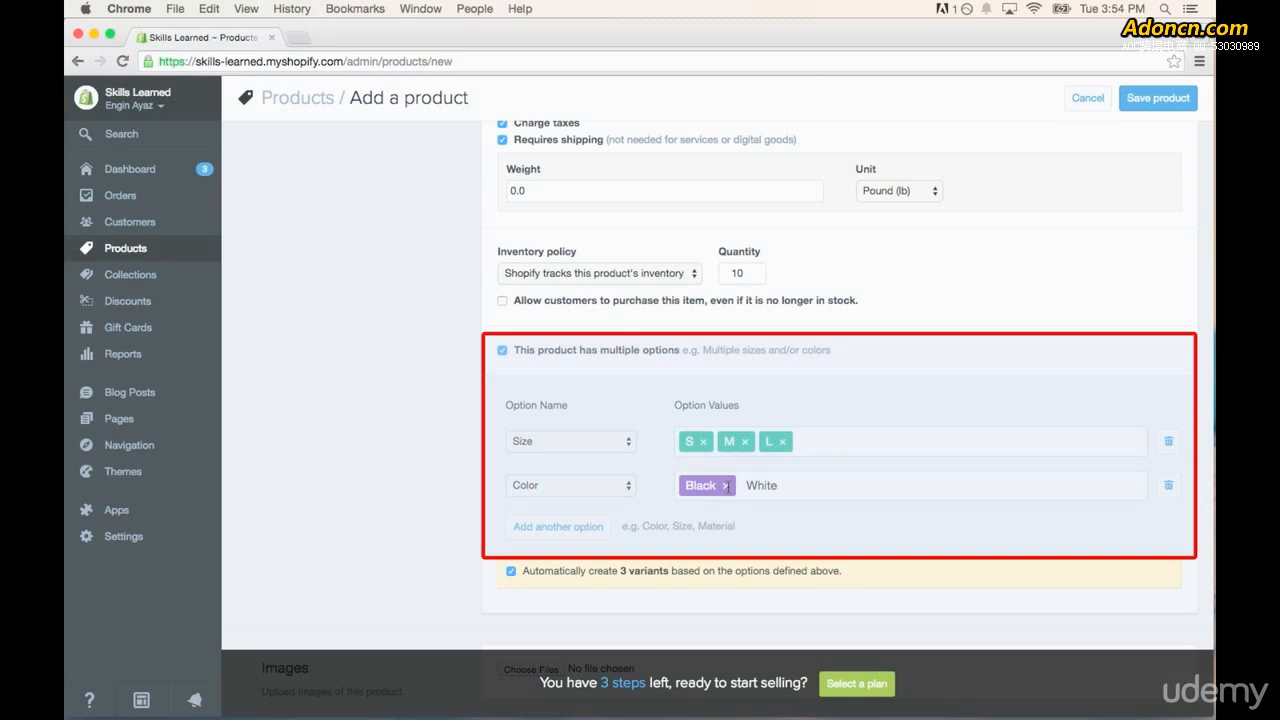
pyautogui.press('Return')
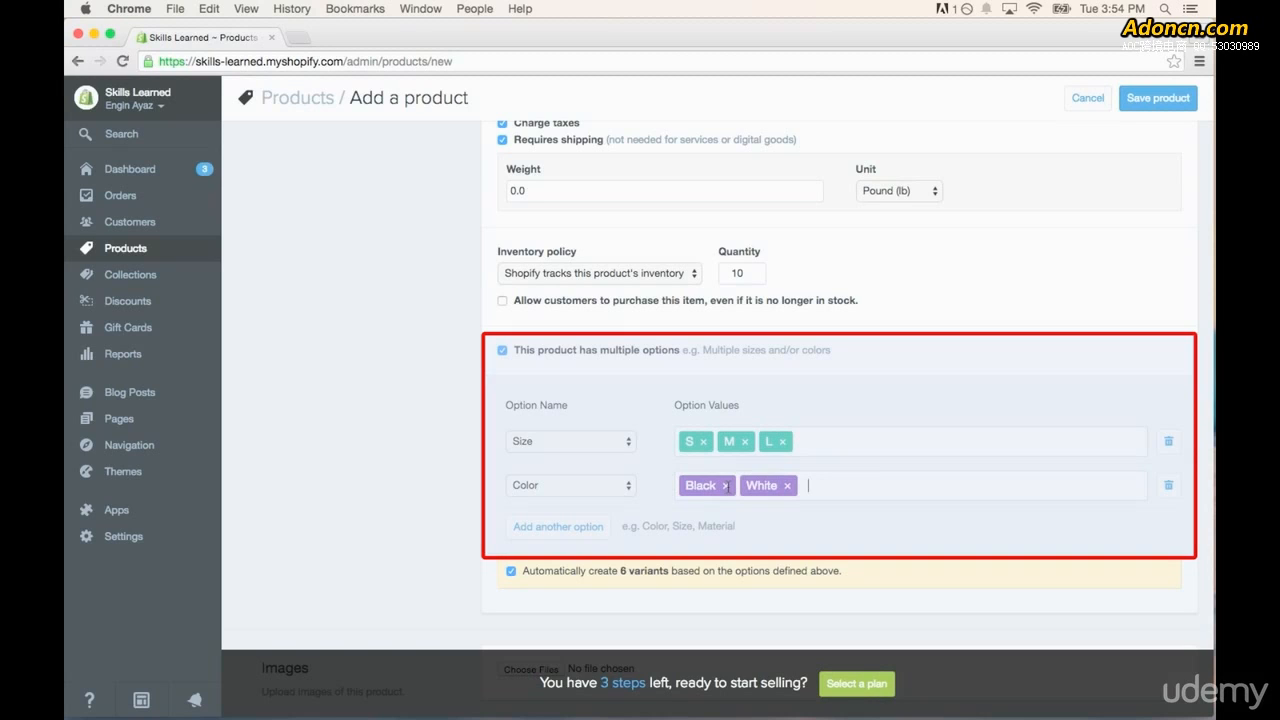
# - Add a third product option, Material, with the values Cotton and Wool
pyautogui.click(558, 530)
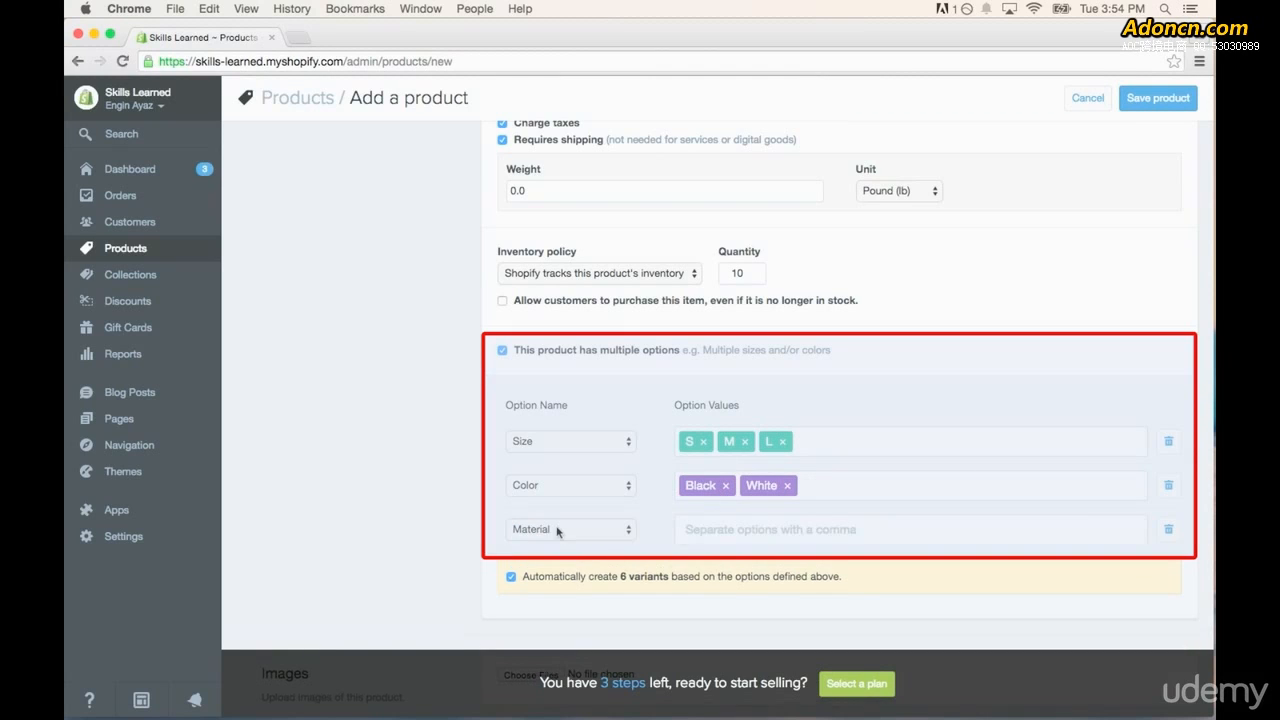
pyautogui.click(606, 531)
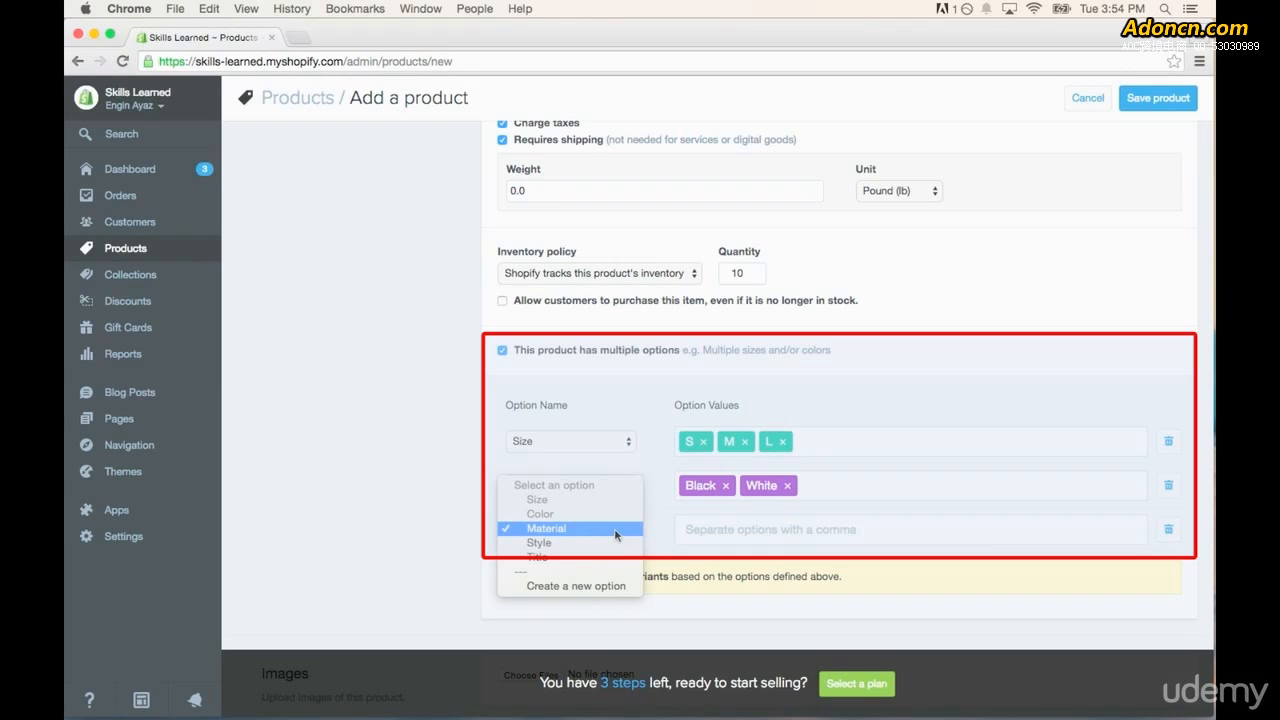
pyautogui.click(615, 528)
pyautogui.click(720, 528)
pyautogui.write('Co')
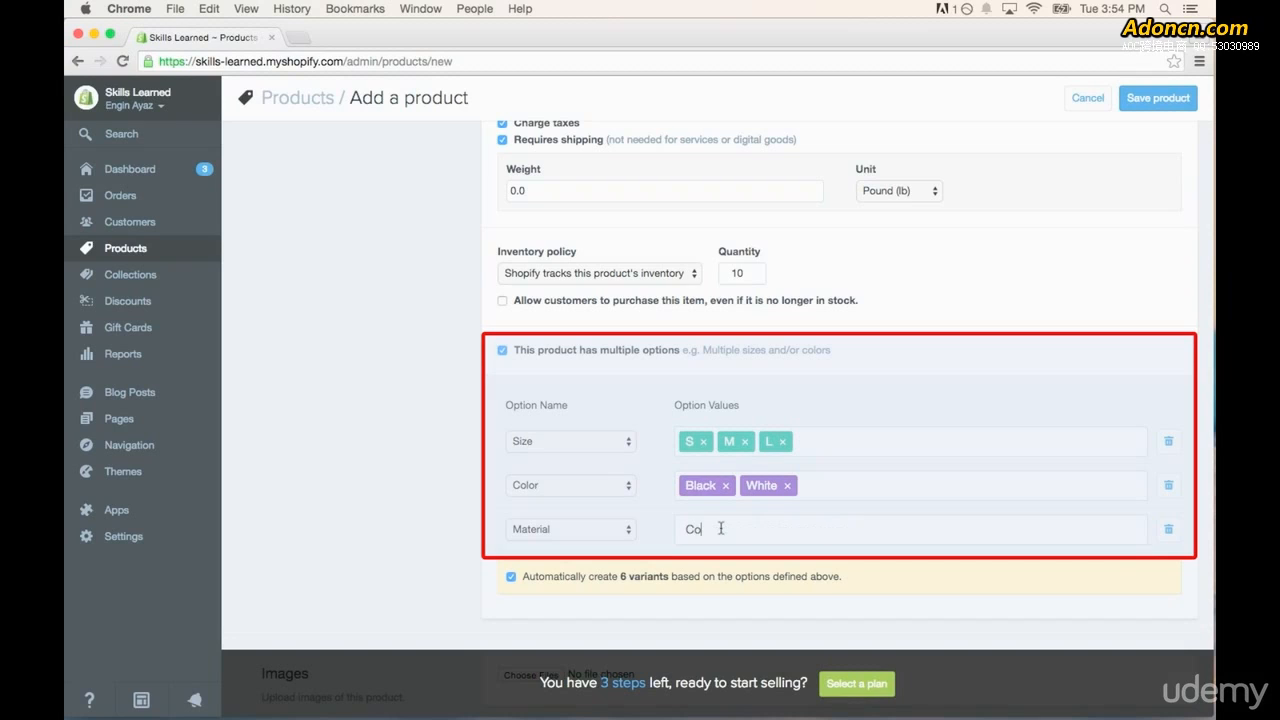
pyautogui.write('tton,Wool,')
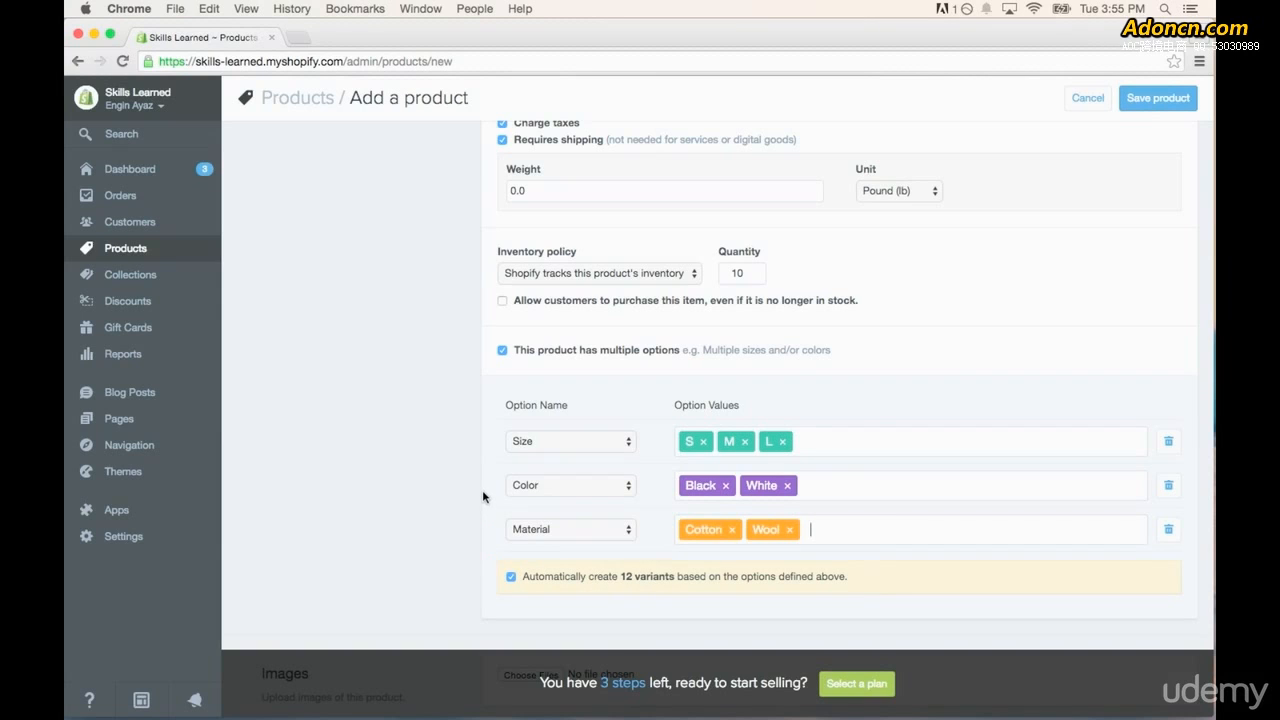
# - Choose the file ZGames Shirt.png as the product's image
pyautogui.scroll(-10, 482, 490)
pyautogui.scroll(1, 482, 495)
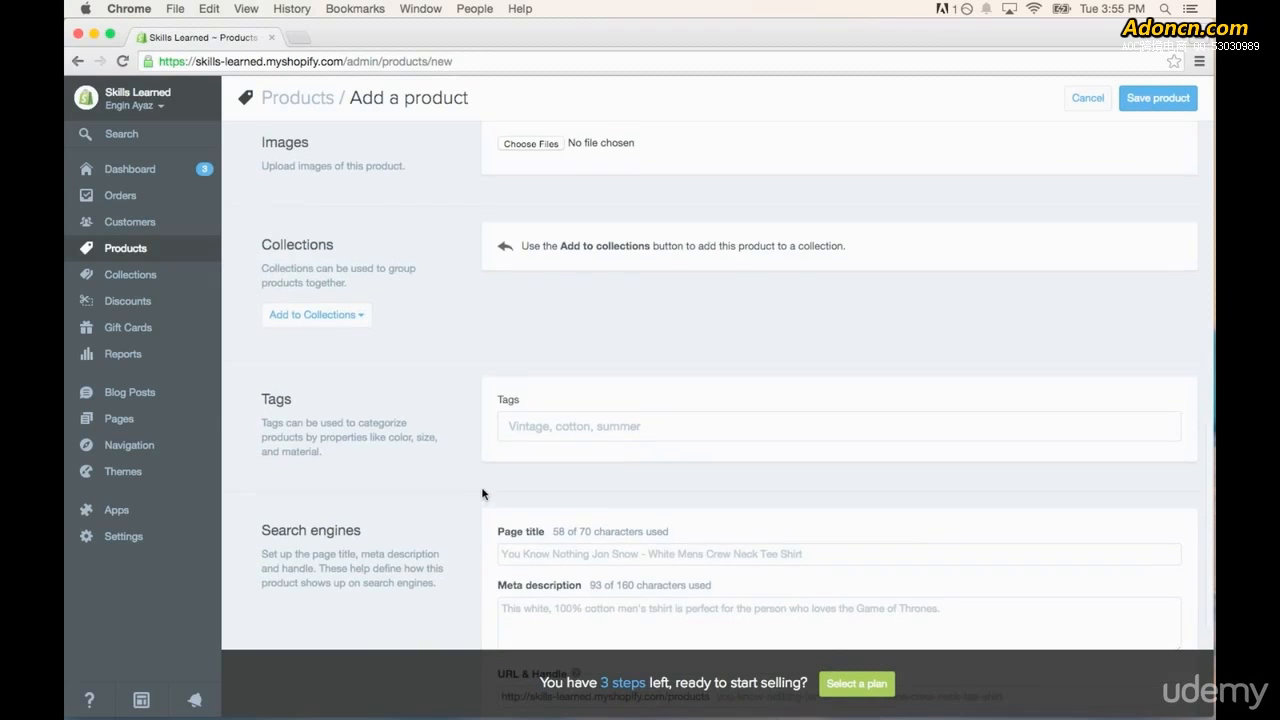
pyautogui.click(531, 147)
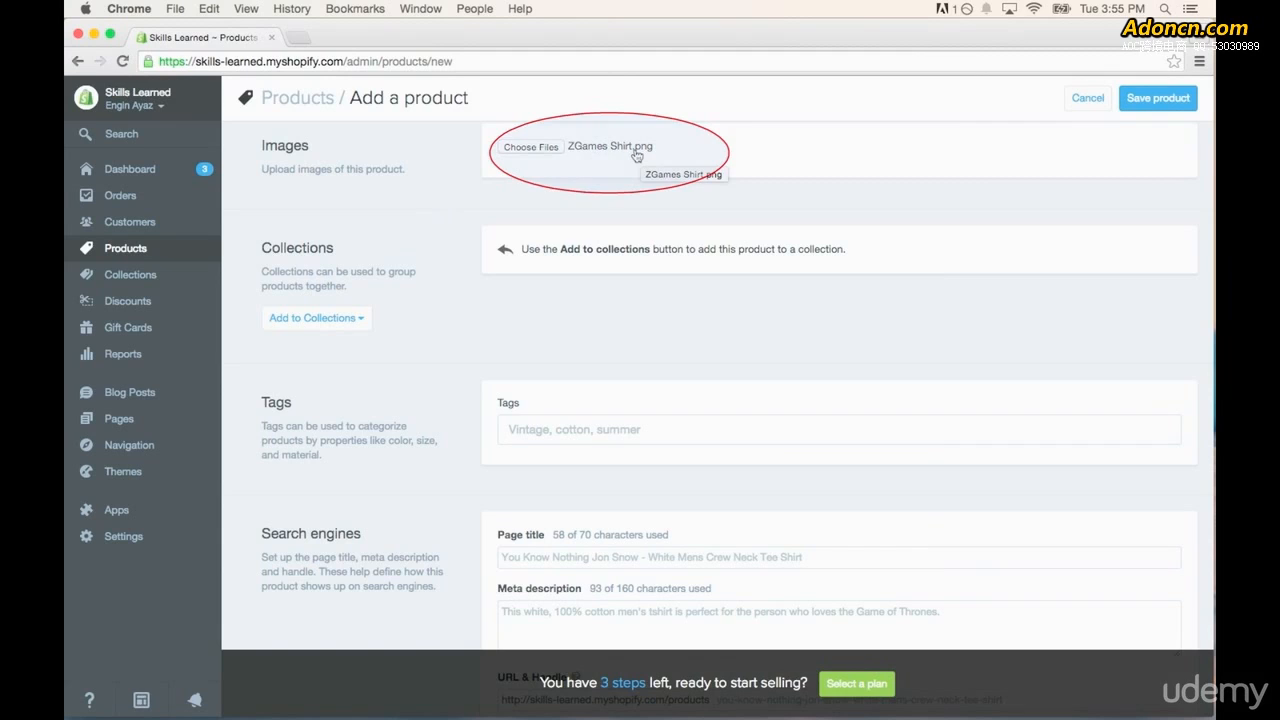
# - Tag the product with cotton, mens and tshirt
pyautogui.scroll(-1, 460, 245)
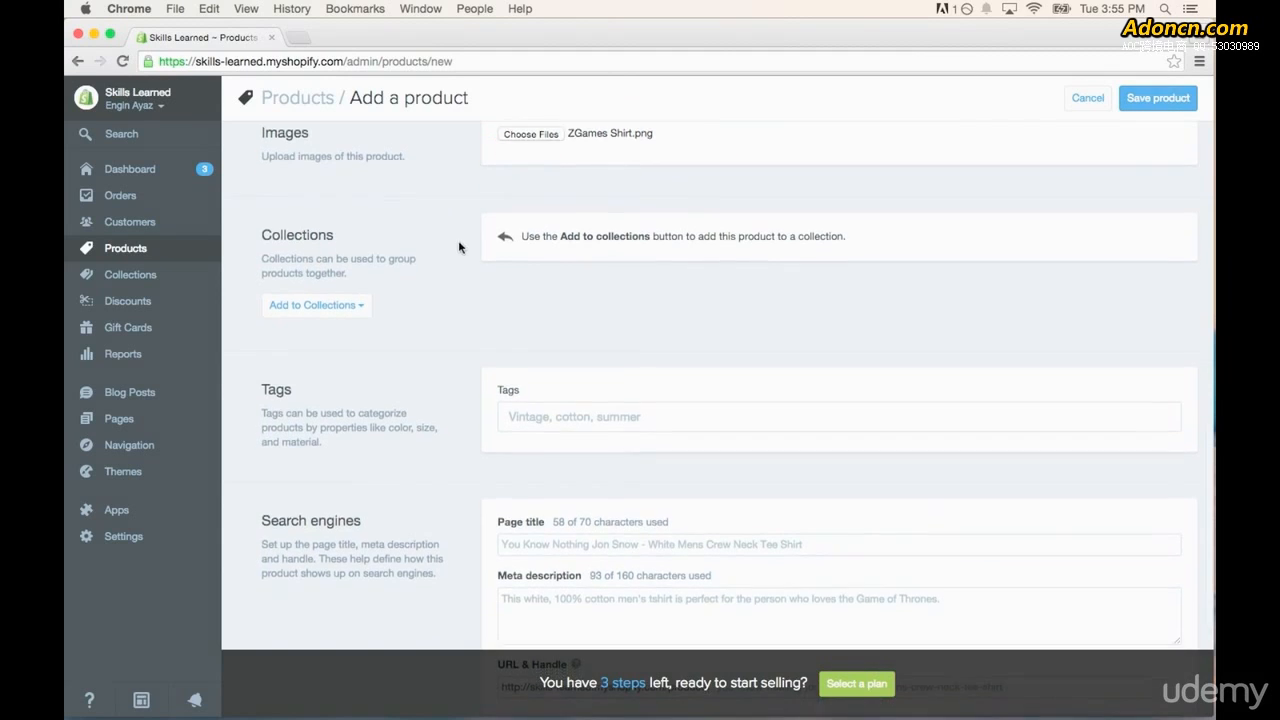
pyautogui.scroll(-3, 462, 248)
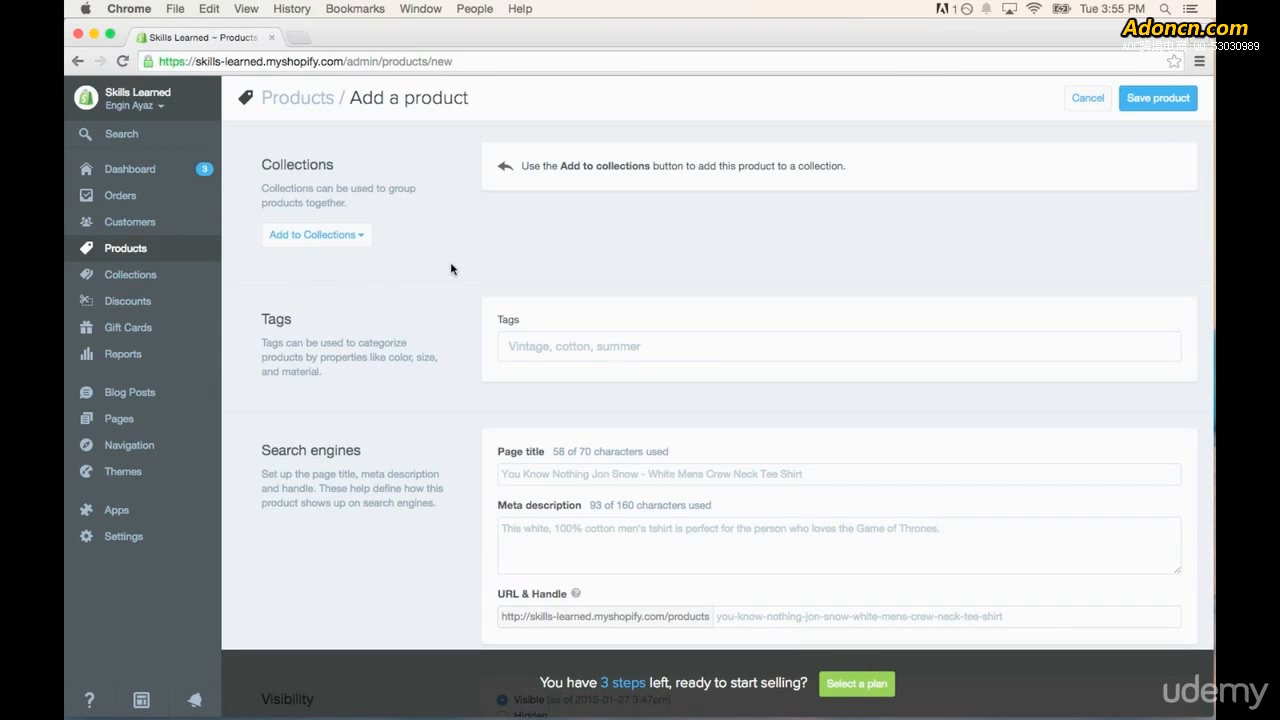
pyautogui.scroll(-2, 451, 270)
pyautogui.scroll(-2, 458, 281)
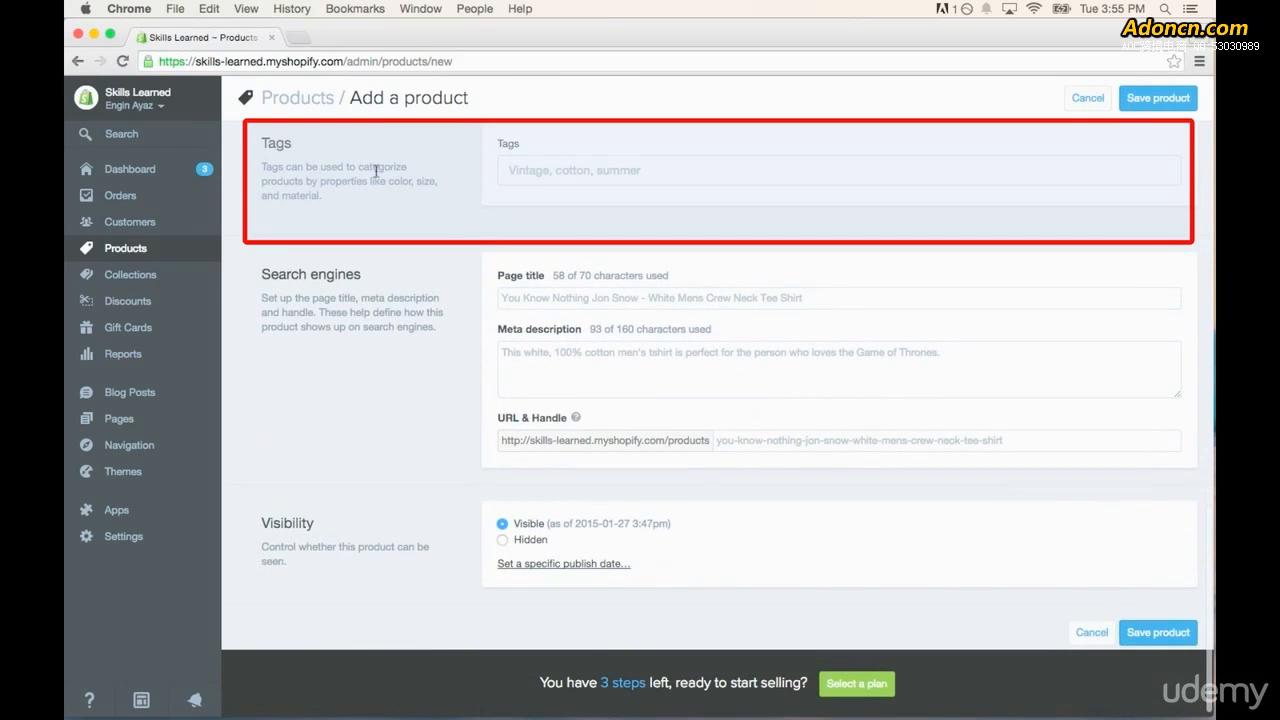
pyautogui.click(580, 172)
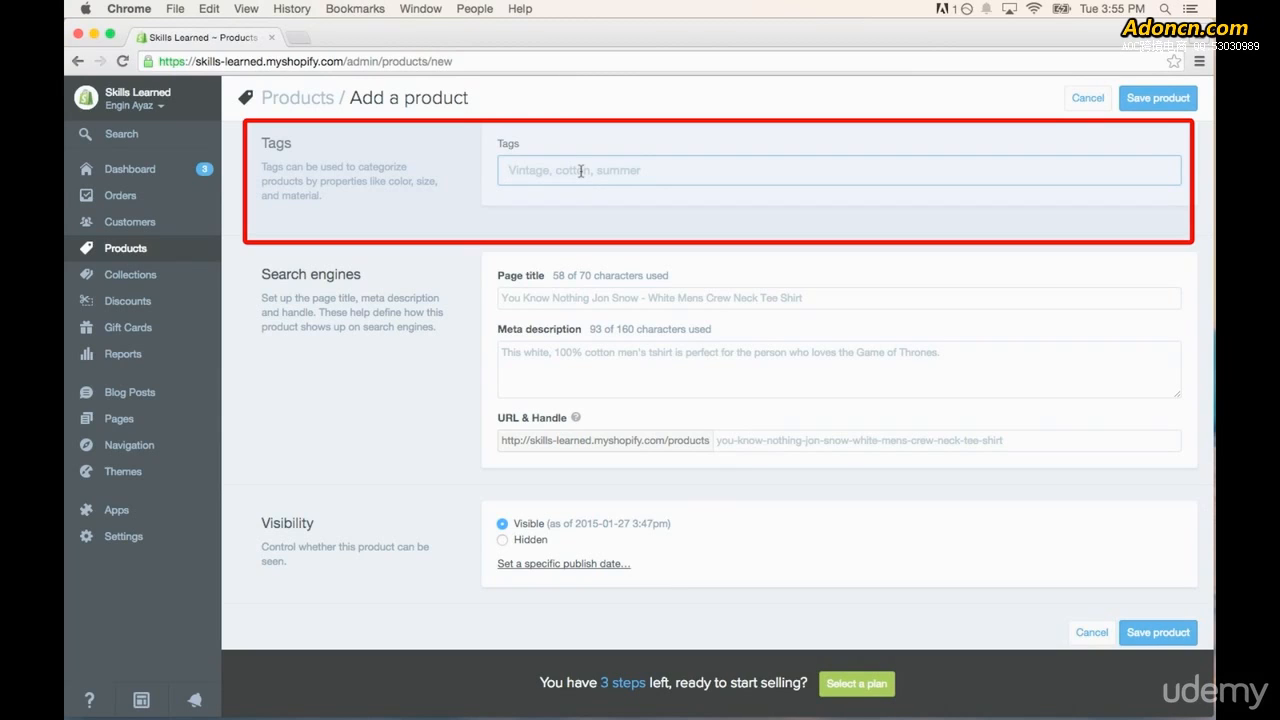
pyautogui.write('cotton')
pyautogui.press('Return')
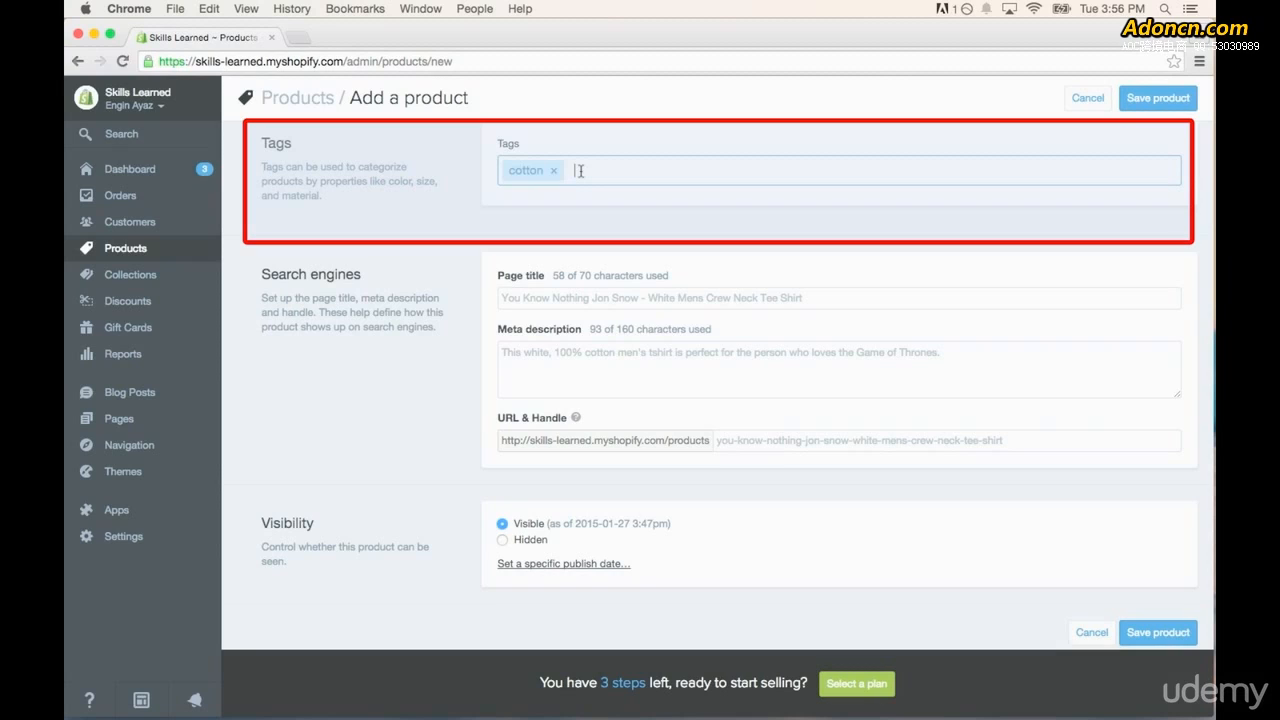
pyautogui.write('mens')
pyautogui.press('Return')
pyautogui.write('tshirt')
pyautogui.press('Return')
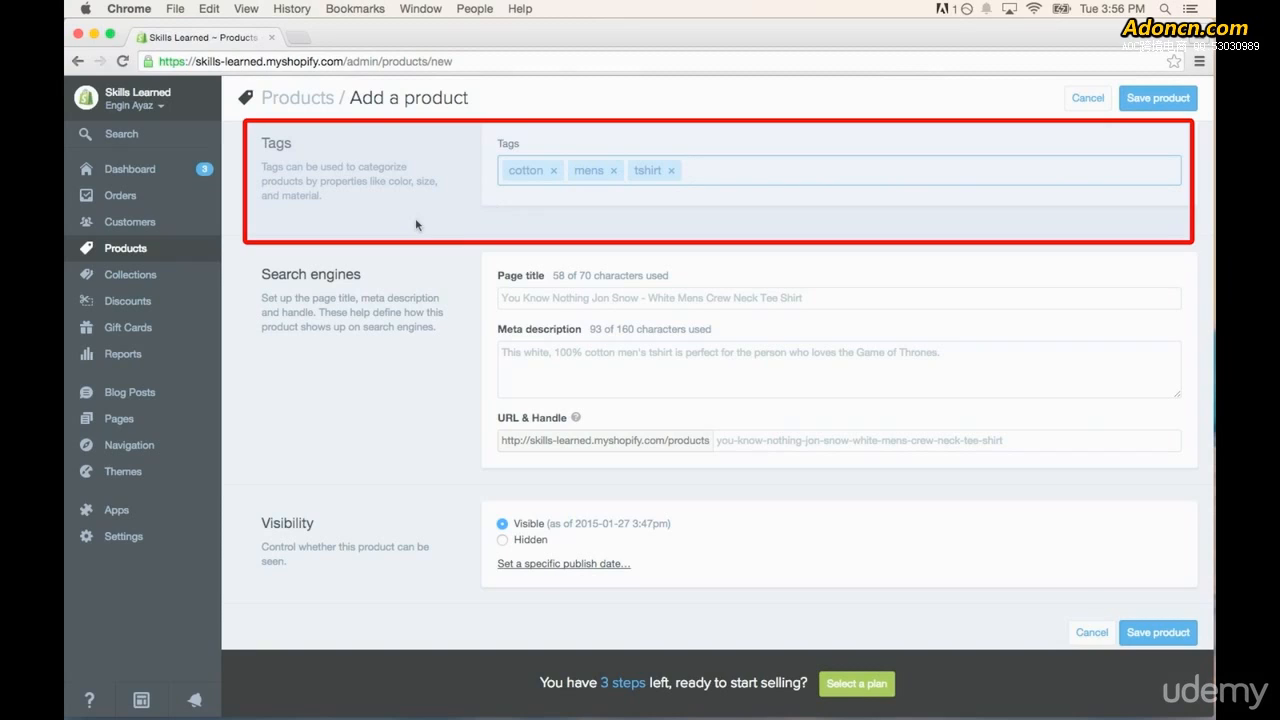
pyautogui.click(476, 229)
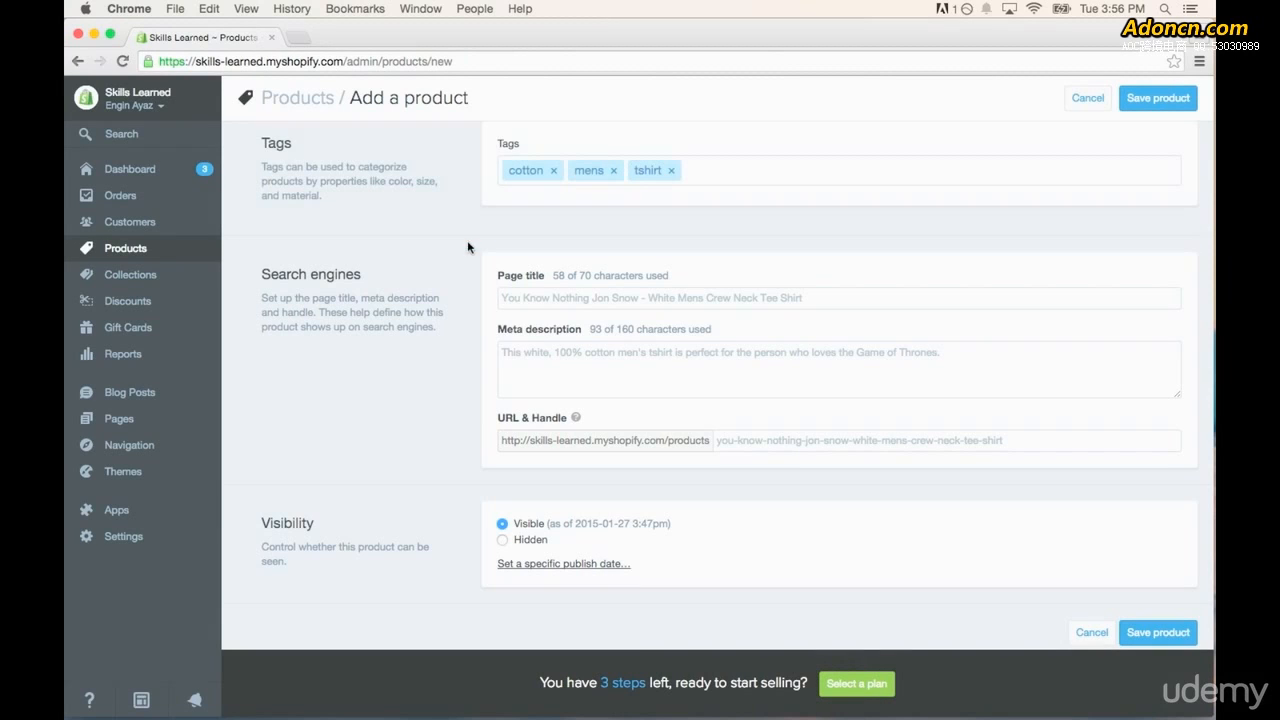
# - Review the product's search engine page title, meta description and URL handle, and save the product
pyautogui.scroll(-1, 467, 240)
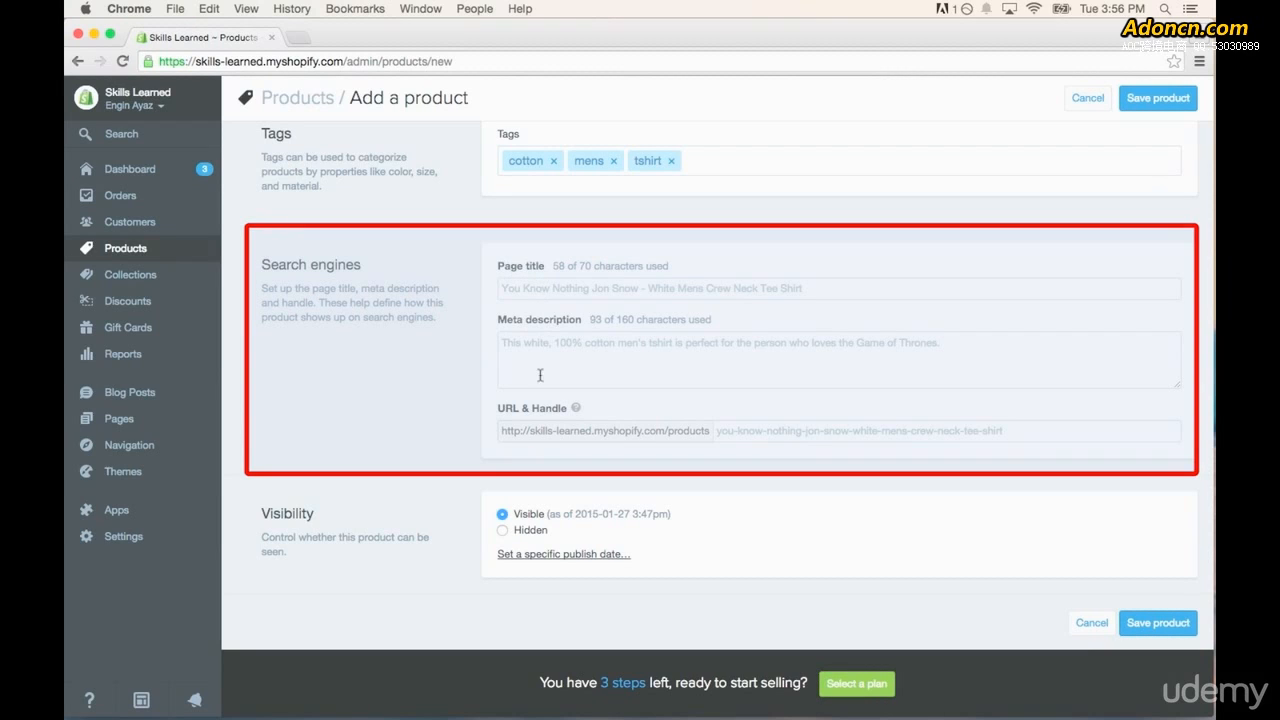
pyautogui.click(835, 289)
pyautogui.click(962, 345)
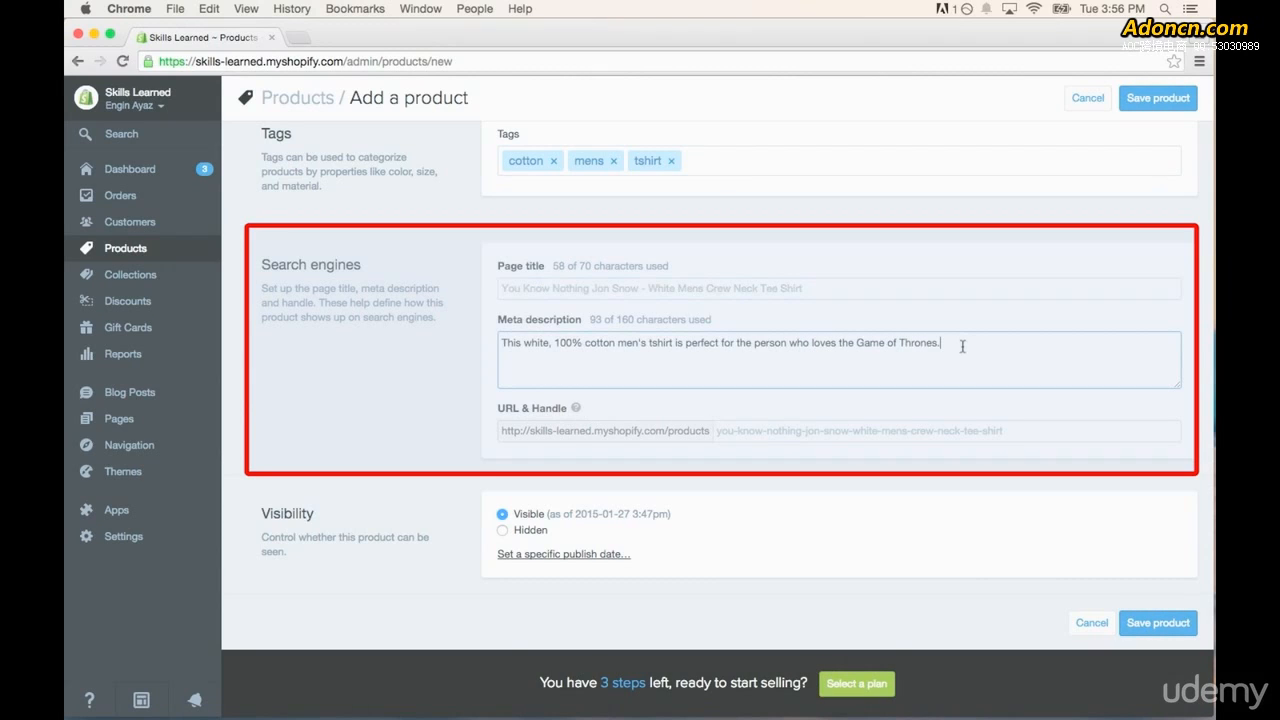
pyautogui.click(1065, 436)
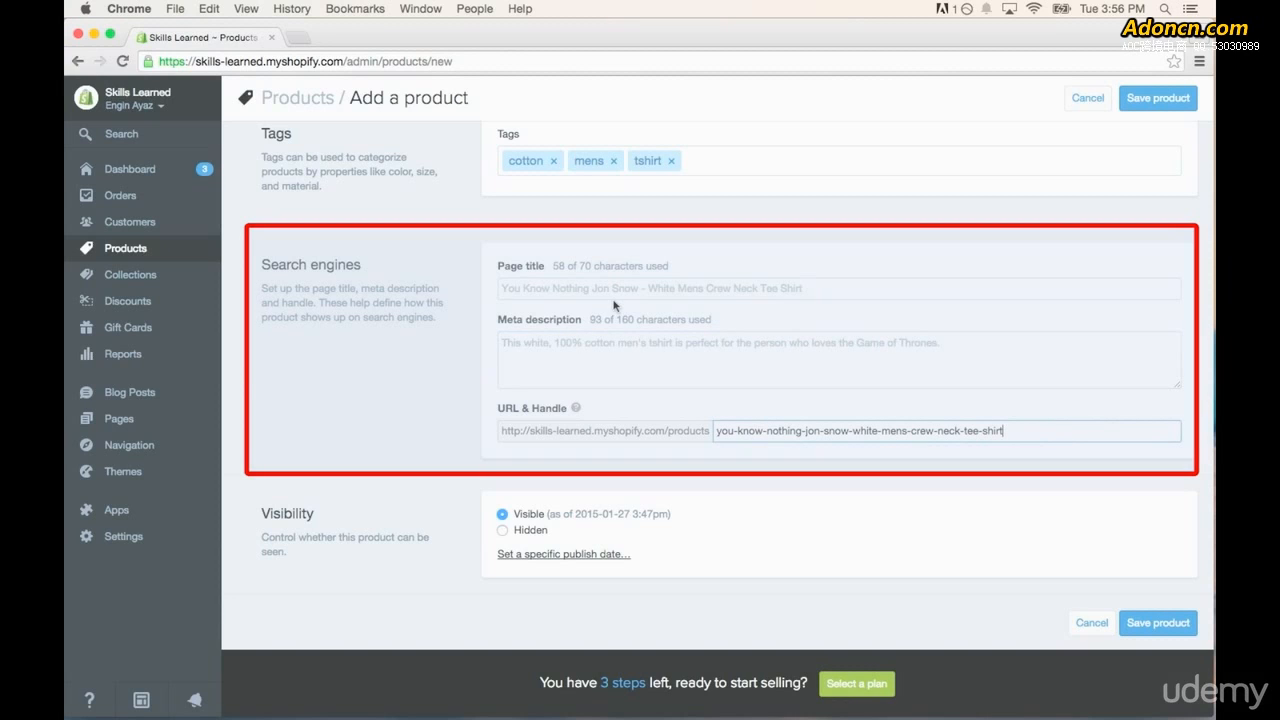
pyautogui.click(472, 350)
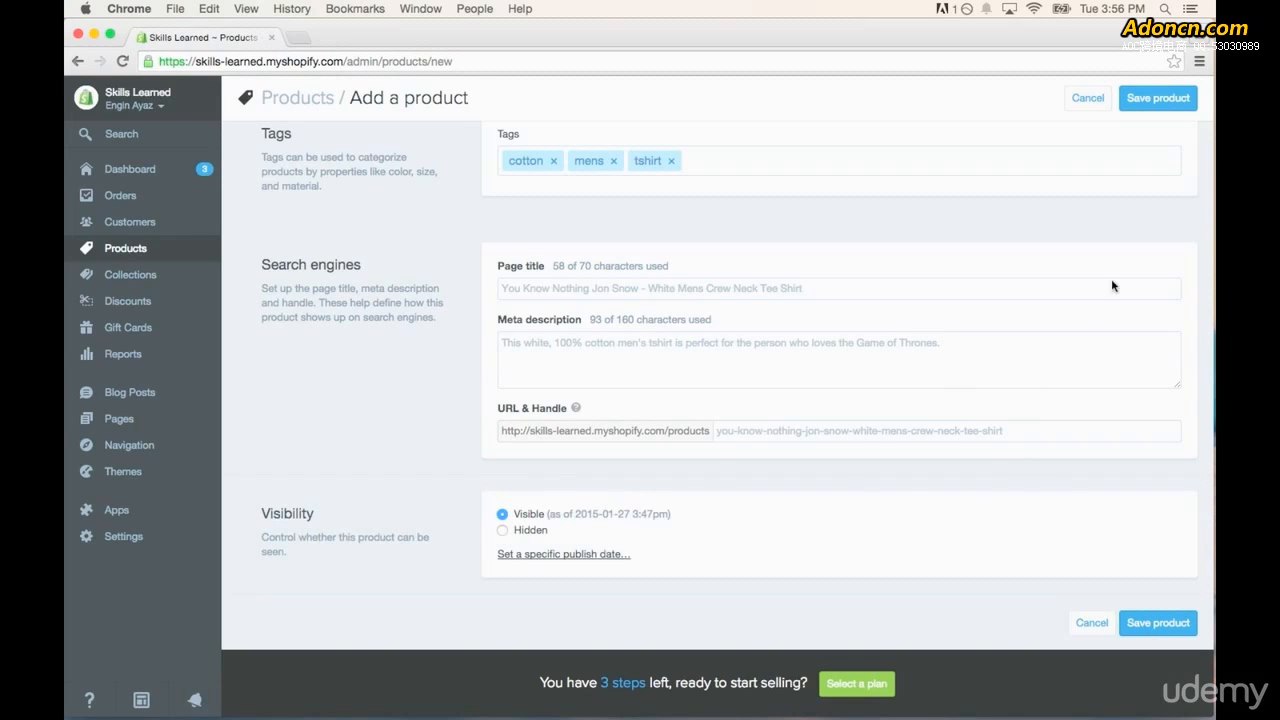
pyautogui.click(1174, 98)
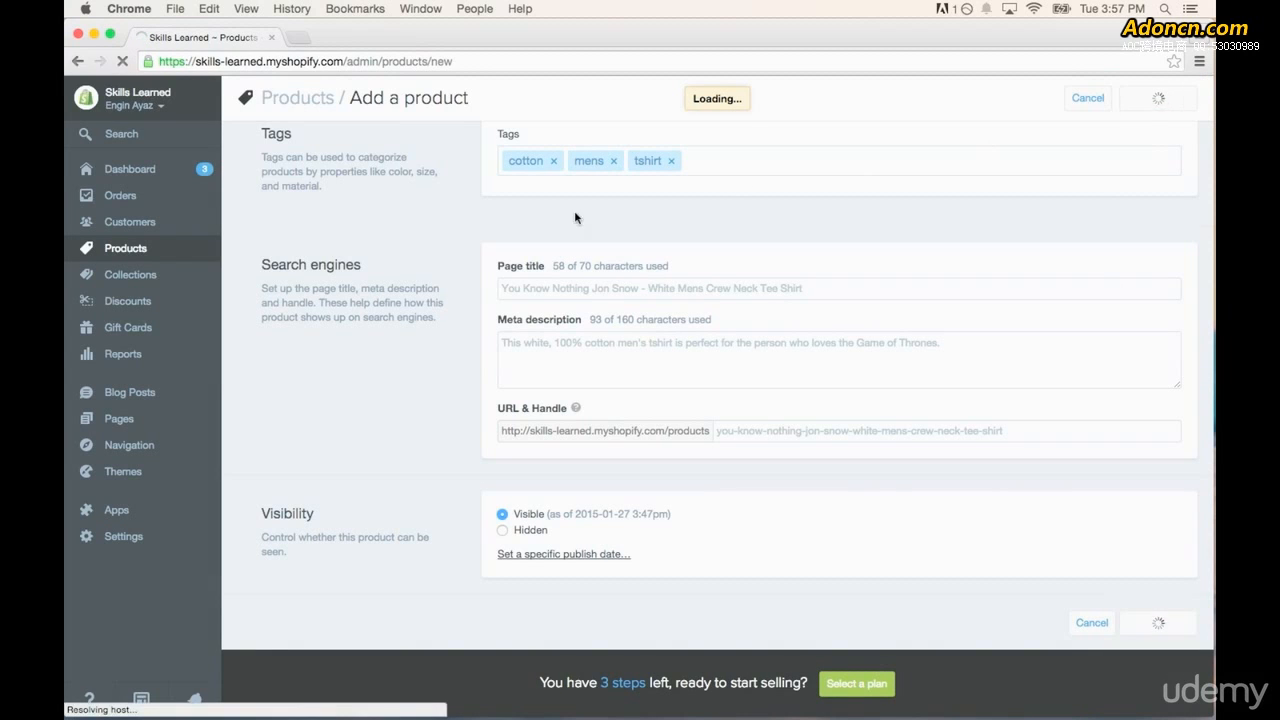